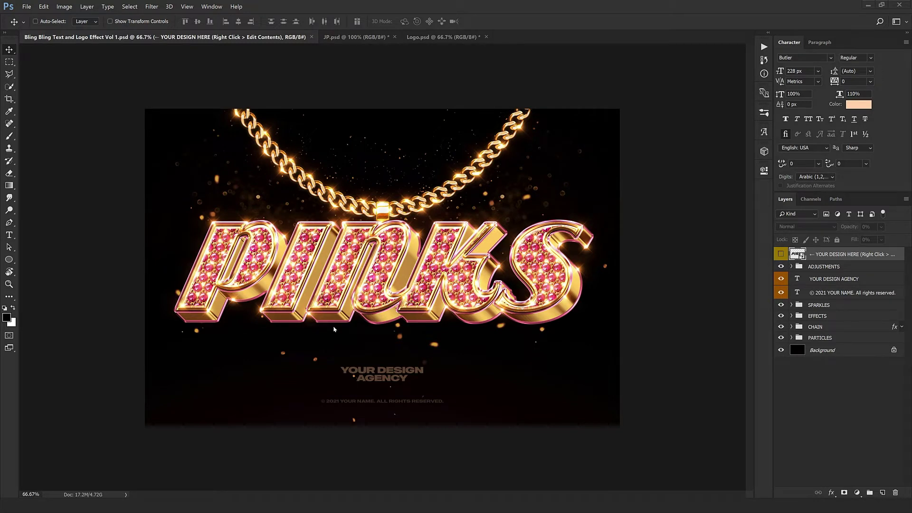
Examine the PINKS design, the Japanese text example in JP.psd and the chain logo example in Logo.psd at full size.
{"action": "key", "text": "ctrl+plus"}
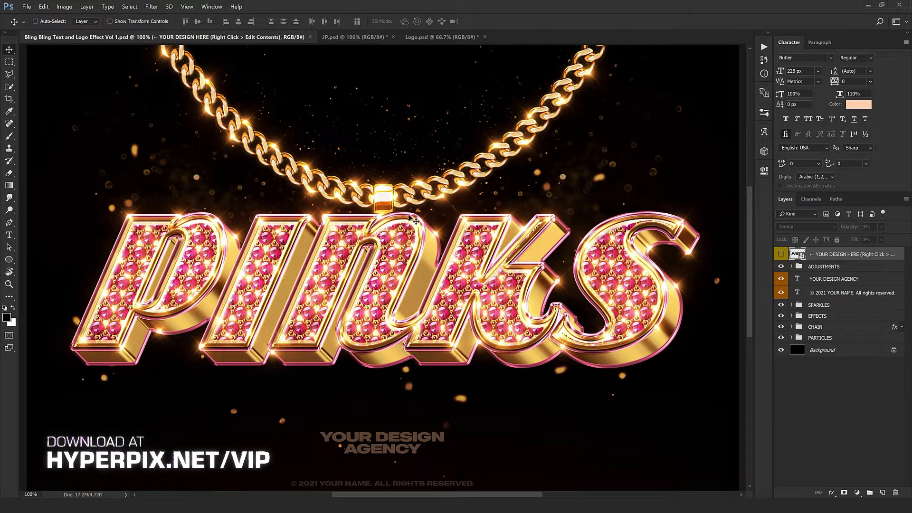
{"action": "left_click", "coordinate": [352, 37]}
{"action": "scroll", "coordinate": [382, 239], "scroll_direction": "down", "scroll_amount": 2}
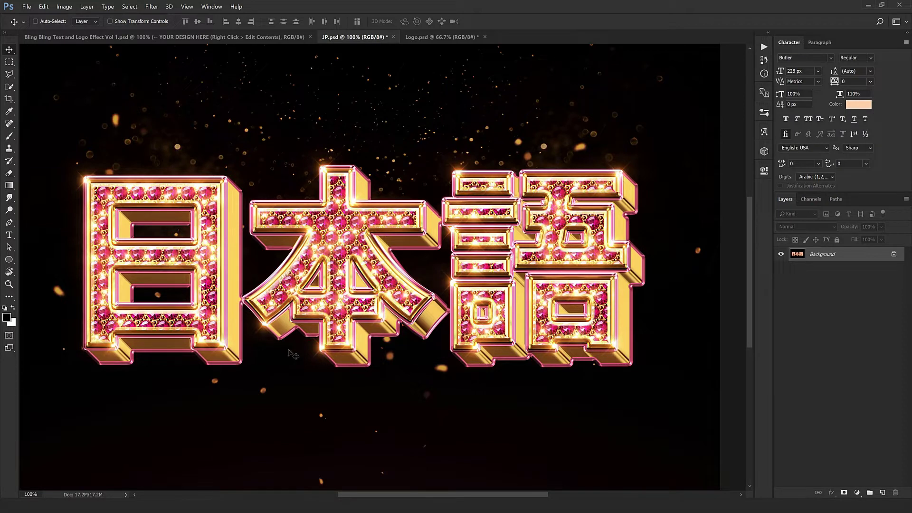
{"action": "left_click", "coordinate": [438, 38]}
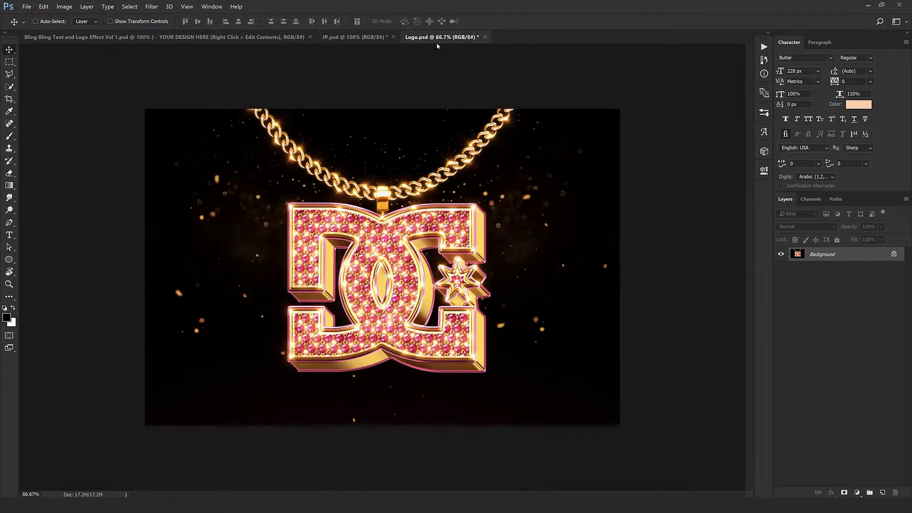
{"action": "key", "text": "ctrl+1"}
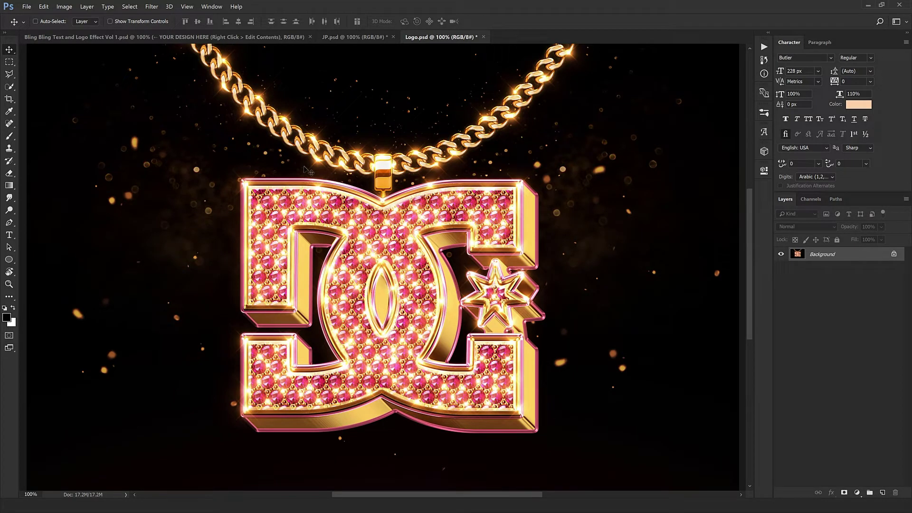
{"action": "scroll", "coordinate": [446, 231], "scroll_direction": "up", "scroll_amount": 1}
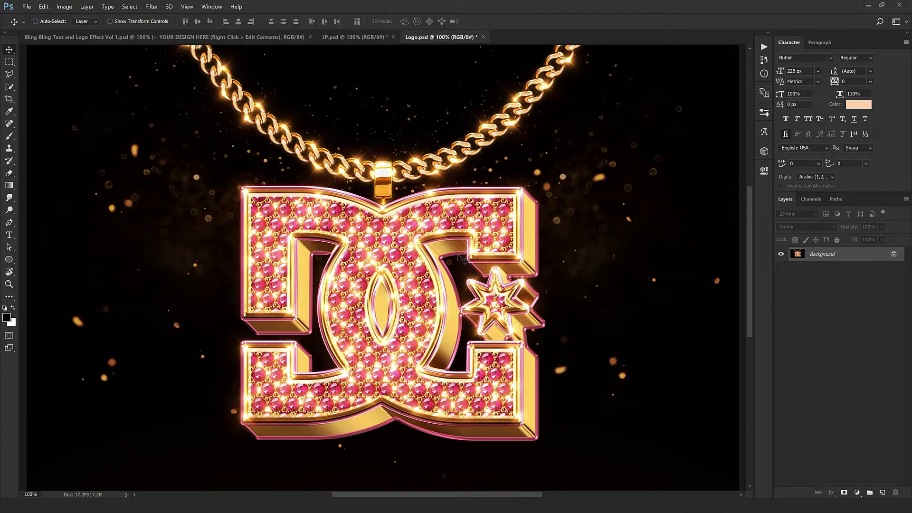
In the Bling Bling Text and Logo Effect document, open the YOUR DESIGN HERE smart object's contents and change the text to BLING.
{"action": "left_click", "coordinate": [138, 43]}
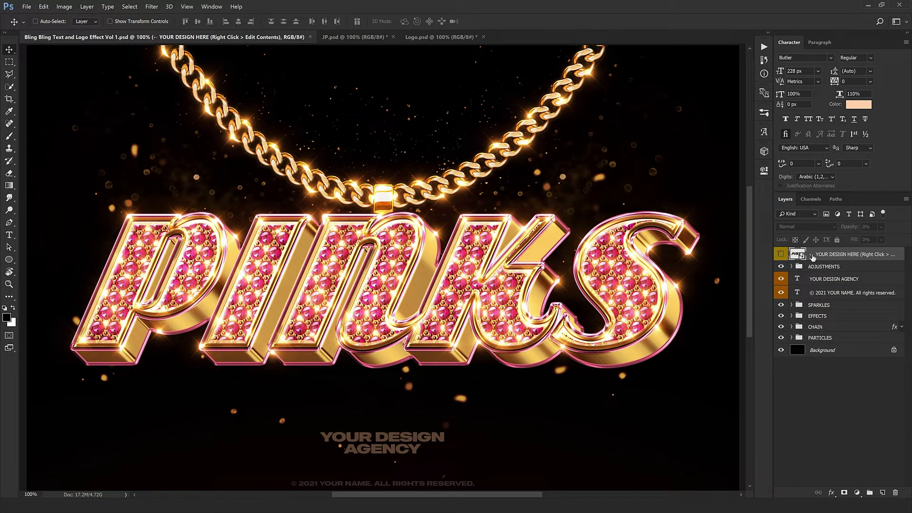
{"action": "right_click", "coordinate": [847, 258]}
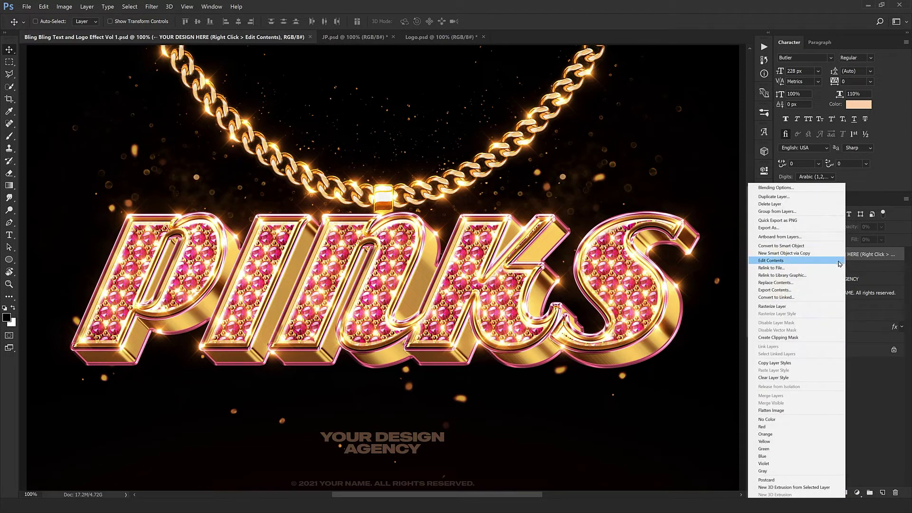
{"action": "left_click", "coordinate": [771, 260]}
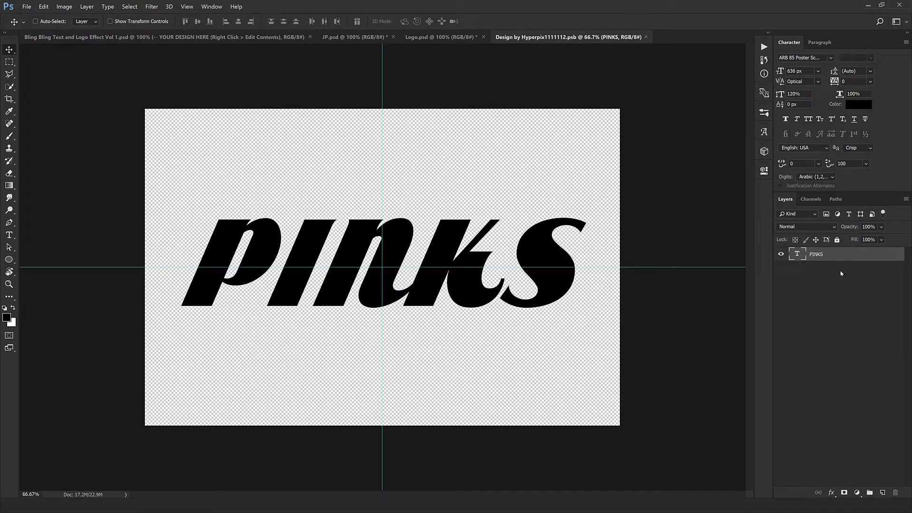
{"action": "double_click", "coordinate": [797, 256]}
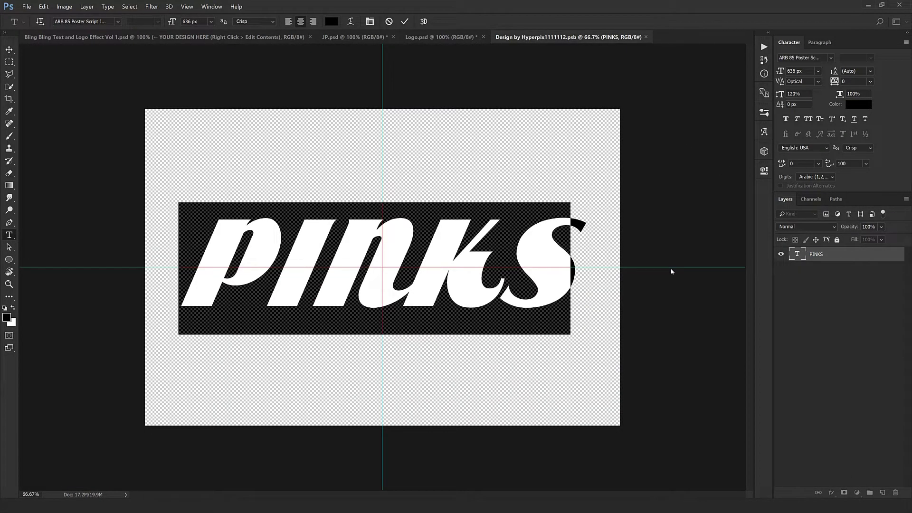
{"action": "type", "text": "BLING"}
{"action": "key", "text": "ctrl+Return"}
{"action": "key", "text": "v"}
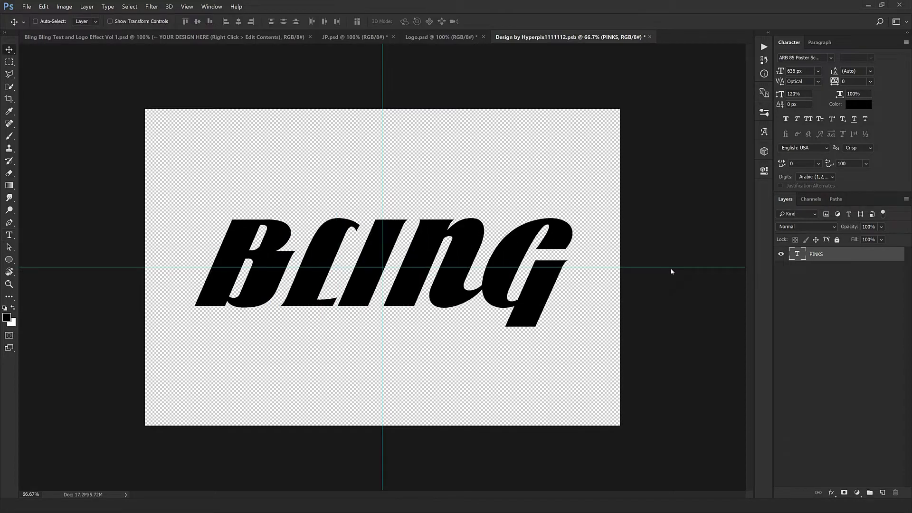
Enlarge the BLING text slightly and recentre it on the canvas, saving the smart object on closing.
{"action": "key", "text": "ctrl+t"}
{"action": "left_click_drag", "start_coordinate": [572, 332], "coordinate": [589, 340]}
{"action": "key", "text": "Return"}
{"action": "left_click_drag", "start_coordinate": [483, 279], "coordinate": [478, 280]}
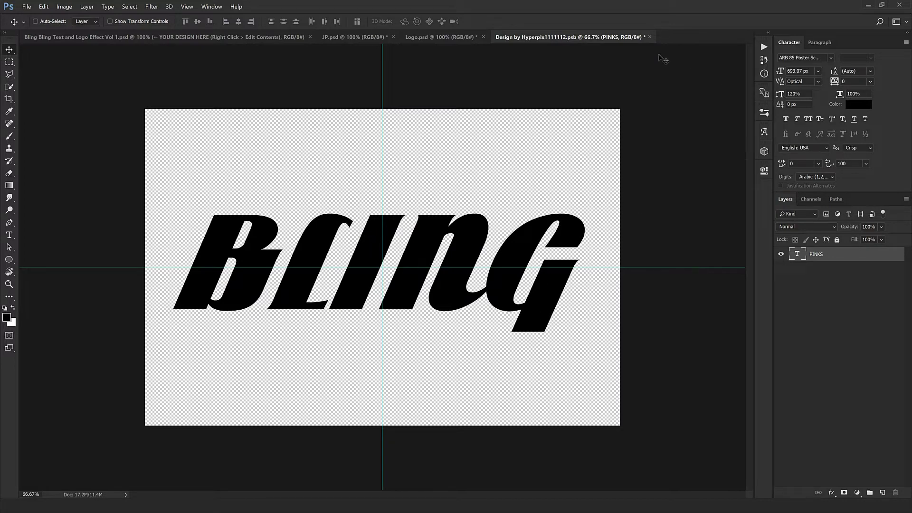
{"action": "left_click", "coordinate": [648, 38]}
{"action": "left_click", "coordinate": [418, 189]}
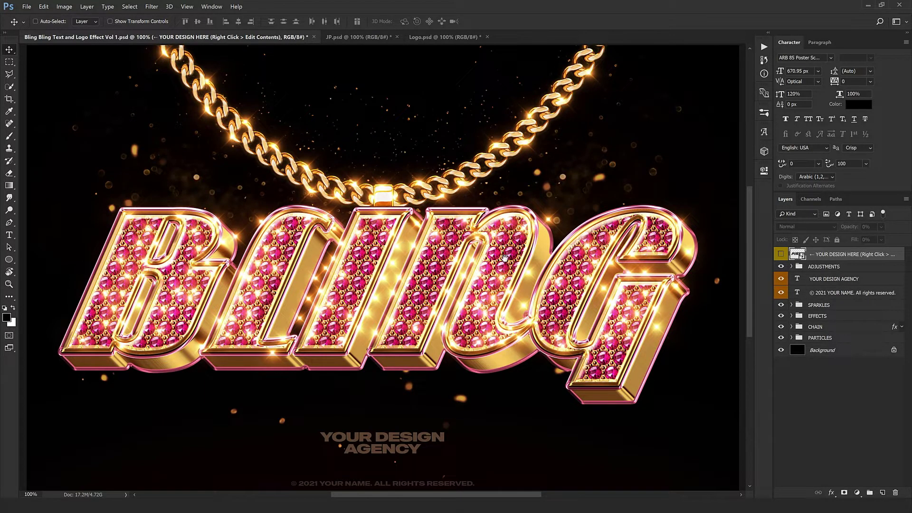
Hide the EXTRUSION group inside the EFFECTS group to flatten the lettering's 3D depth.
{"action": "left_click", "coordinate": [792, 316]}
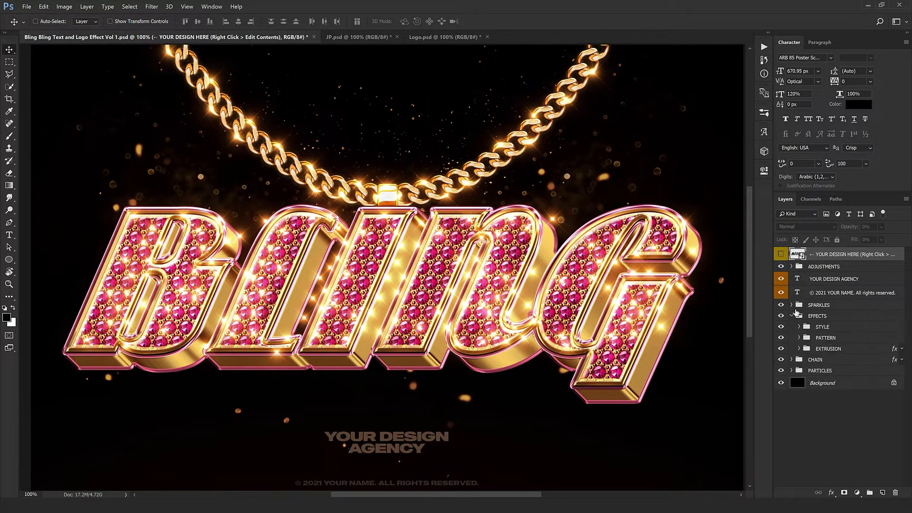
{"action": "left_click", "coordinate": [840, 349]}
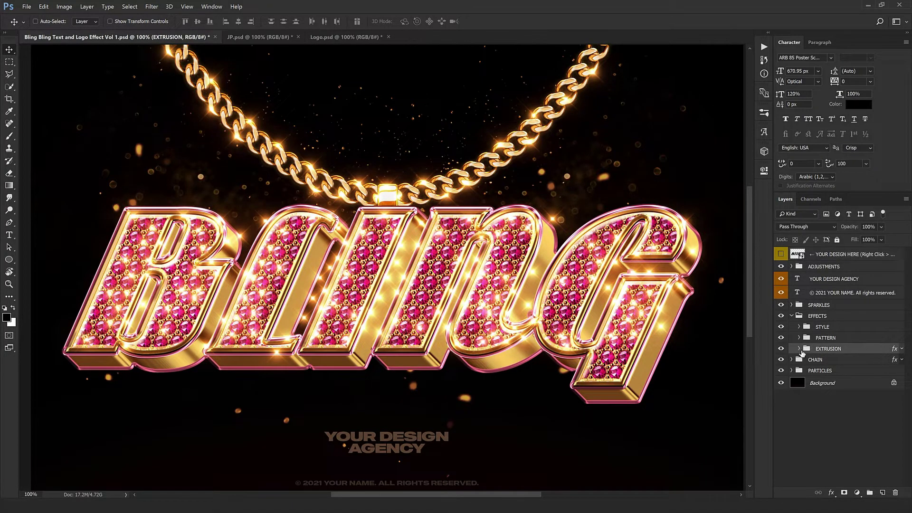
{"action": "left_click", "coordinate": [799, 350]}
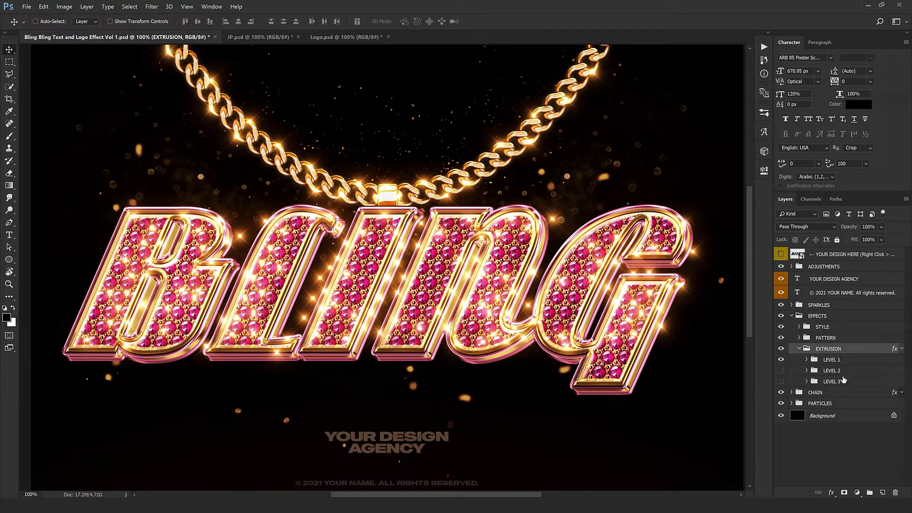
{"action": "left_click", "coordinate": [781, 350]}
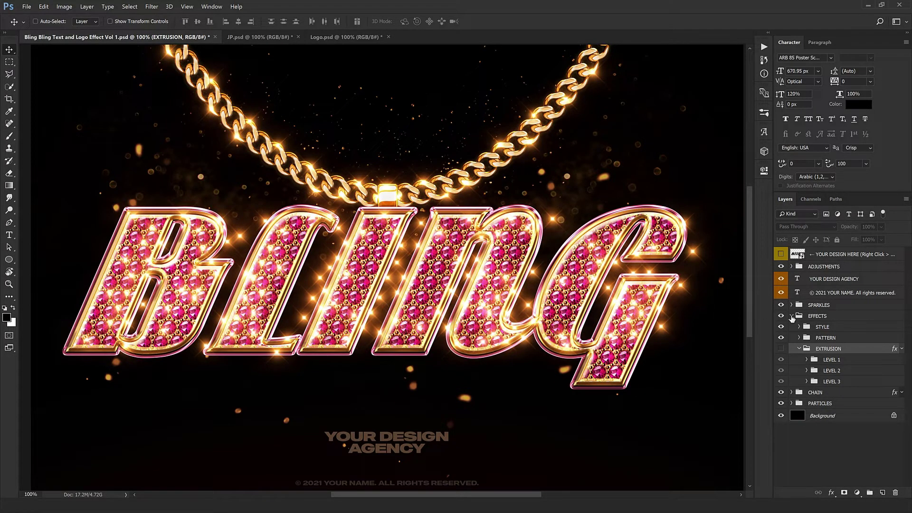
Examine the adjustment layers inside the ADJUSTMENTS group.
{"action": "left_click", "coordinate": [824, 267]}
{"action": "left_click", "coordinate": [791, 266]}
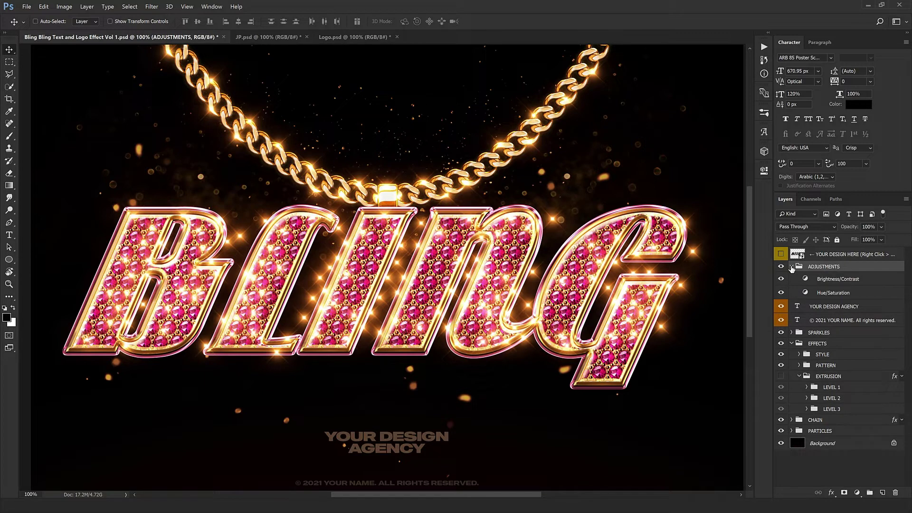
{"action": "left_click", "coordinate": [791, 267]}
{"action": "key", "text": "ctrl+minus"}
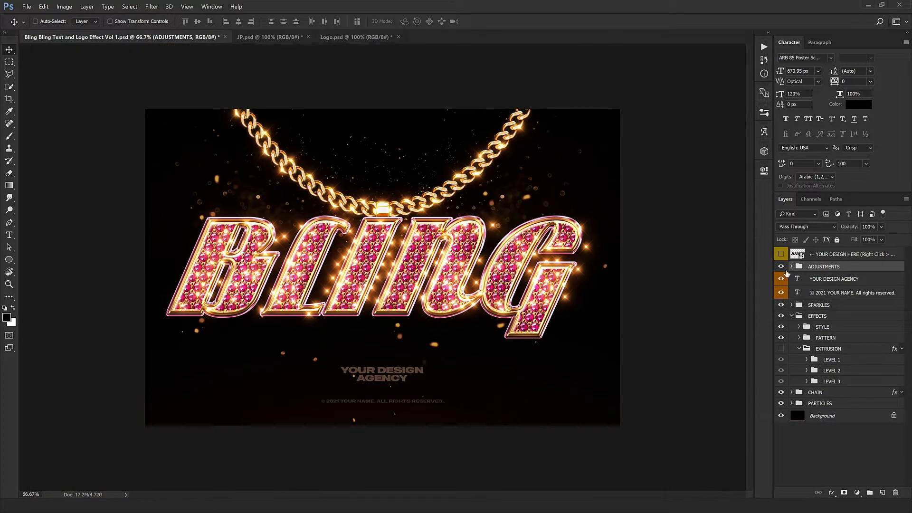
Try moving the agency and copyright text layers down together, and open the agency text for editing.
{"action": "left_click", "coordinate": [817, 284]}
{"action": "left_click", "coordinate": [827, 293], "text": "shift"}
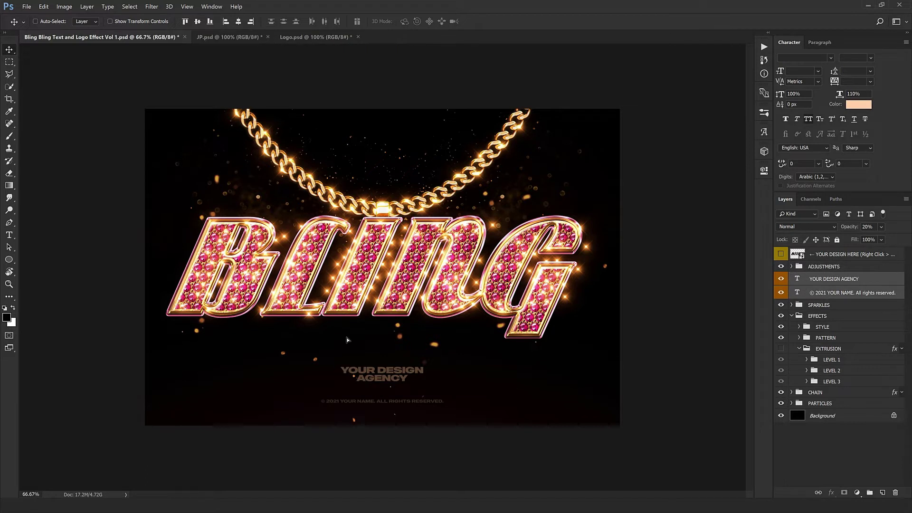
{"action": "left_click_drag", "start_coordinate": [415, 314], "coordinate": [409, 379]}
{"action": "key", "text": "ctrl+z"}
{"action": "double_click", "coordinate": [795, 281]}
{"action": "left_click", "coordinate": [352, 375]}
{"action": "left_click", "coordinate": [9, 50]}
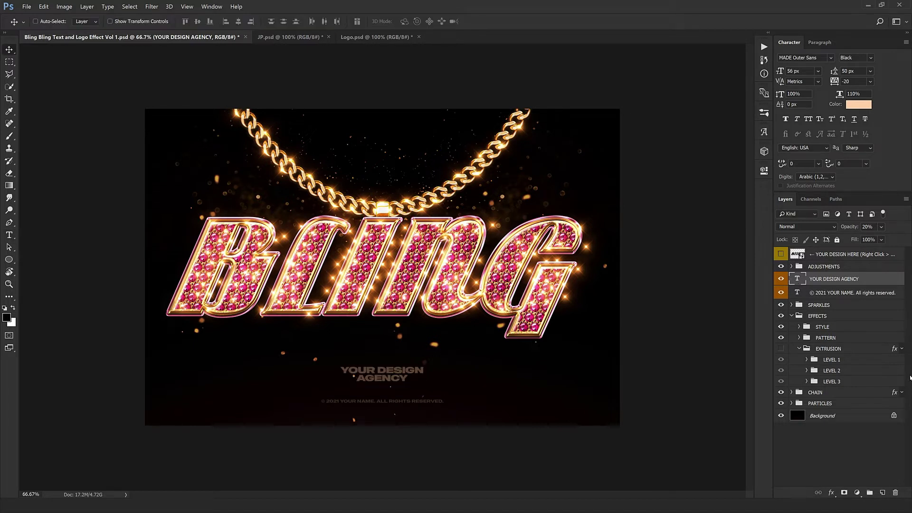
Expand the SPARKLES group and its TEXT SPARKLES subgroup to reach the individual sparkle groups.
{"action": "left_click", "coordinate": [803, 306]}
{"action": "left_click", "coordinate": [791, 305]}
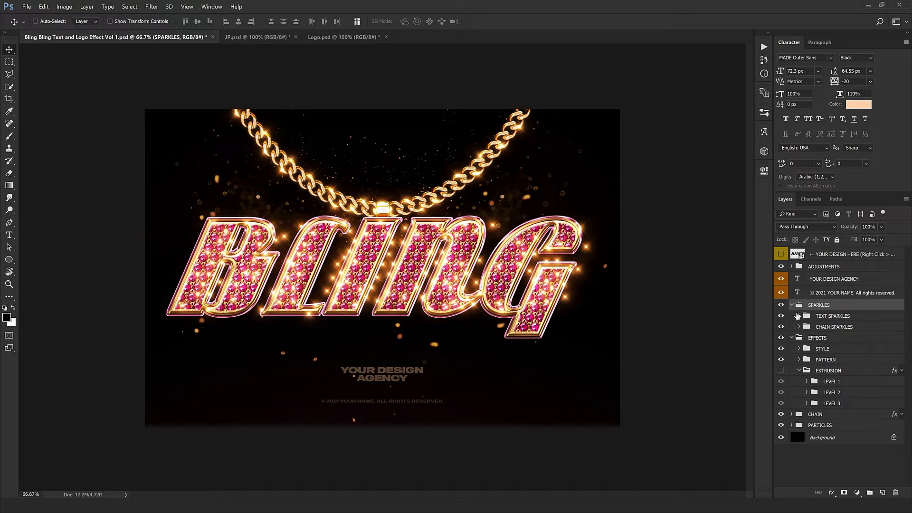
{"action": "left_click", "coordinate": [836, 331]}
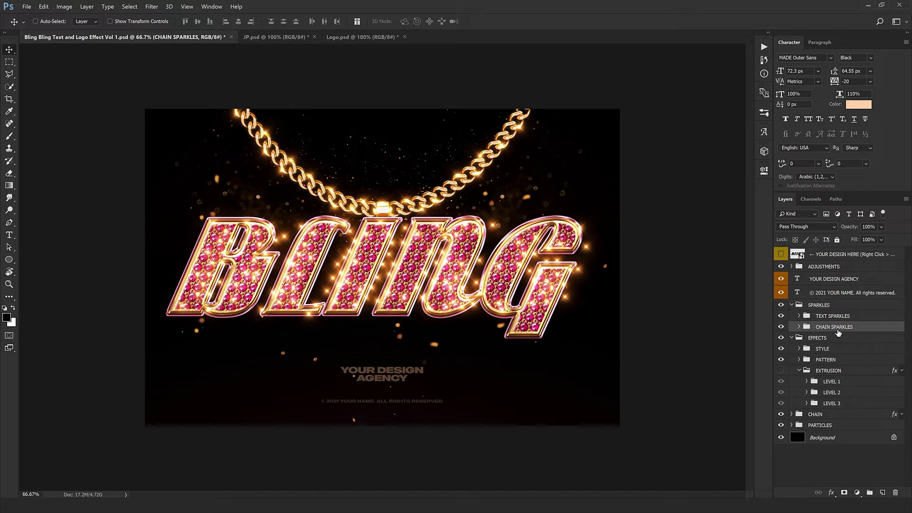
{"action": "left_click", "coordinate": [814, 318]}
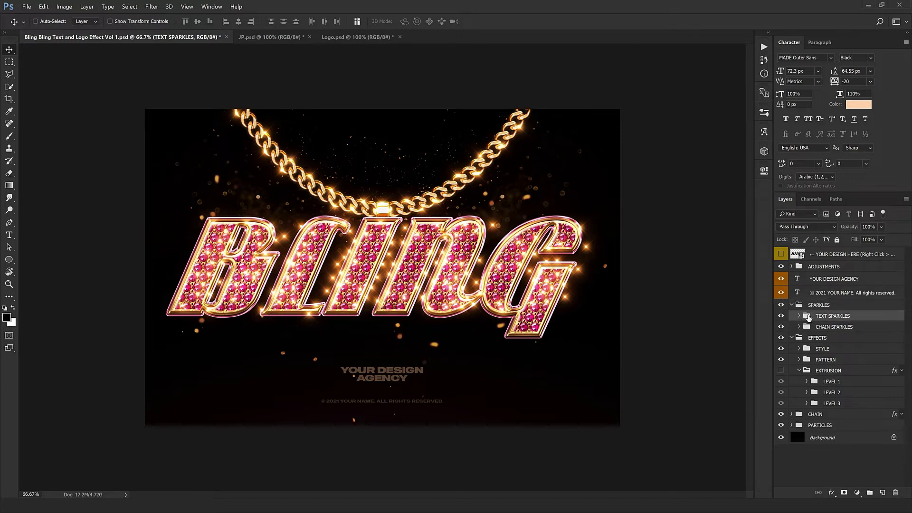
{"action": "left_click", "coordinate": [800, 316]}
Delete every Sparkle group in TEXT SPARKLES except the first one.
{"action": "left_click", "coordinate": [815, 331]}
{"action": "scroll", "coordinate": [895, 397], "scroll_direction": "down", "scroll_amount": 8}
{"action": "scroll", "coordinate": [883, 311], "scroll_direction": "up", "scroll_amount": 7}
{"action": "scroll", "coordinate": [870, 375], "scroll_direction": "down", "scroll_amount": 4}
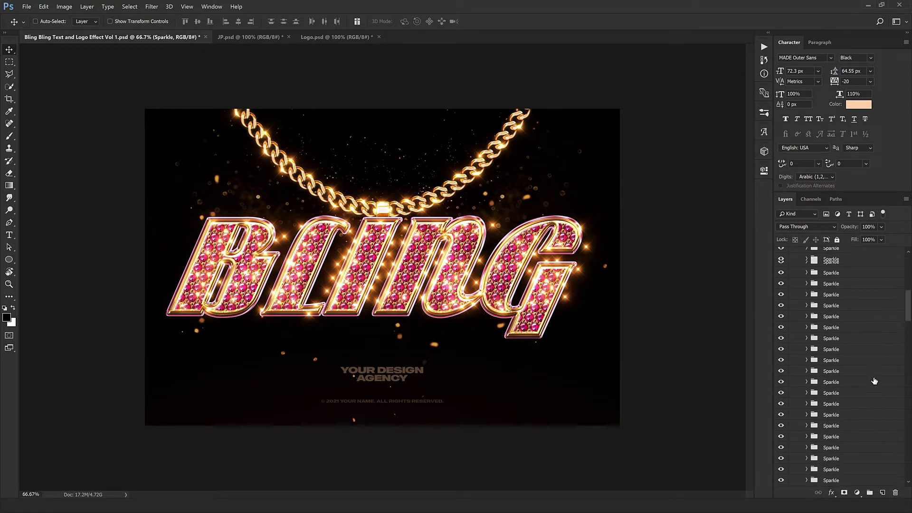
{"action": "scroll", "coordinate": [869, 375], "scroll_direction": "up", "scroll_amount": 5}
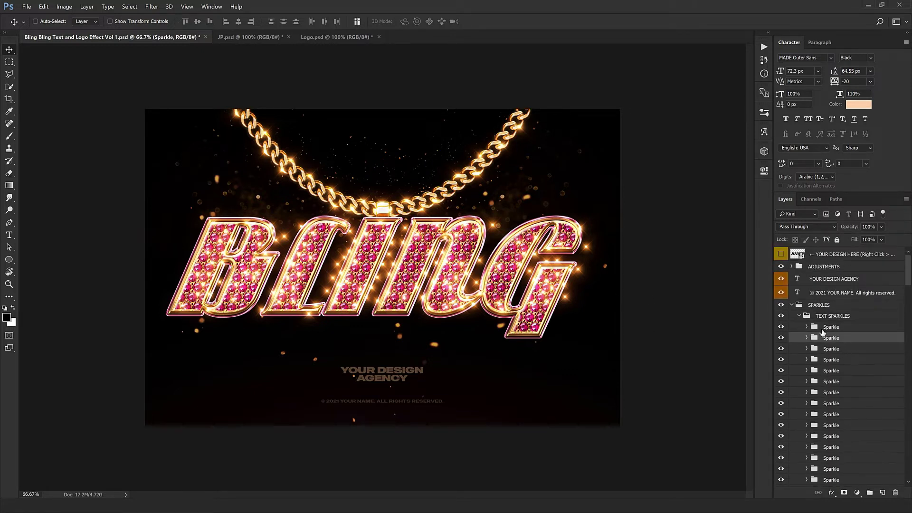
{"action": "scroll", "coordinate": [853, 342], "scroll_direction": "down", "scroll_amount": 4}
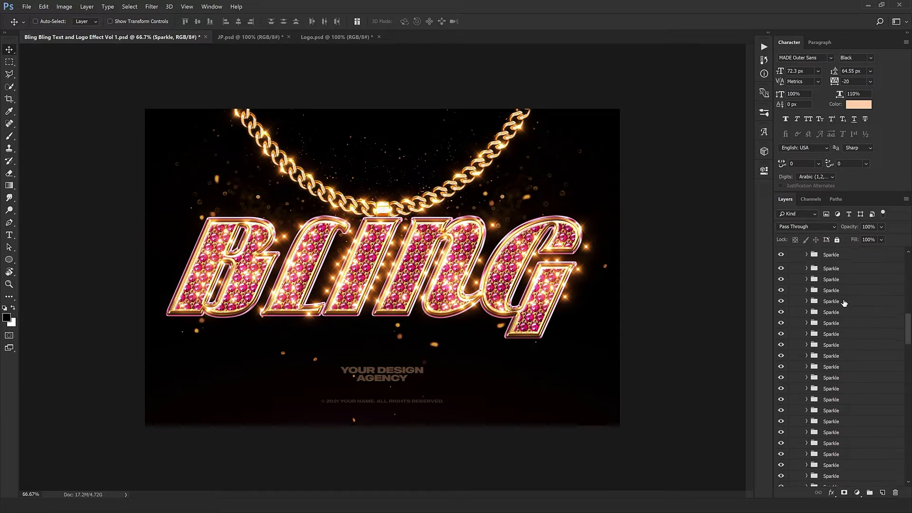
{"action": "scroll", "coordinate": [849, 327], "scroll_direction": "down", "scroll_amount": 5}
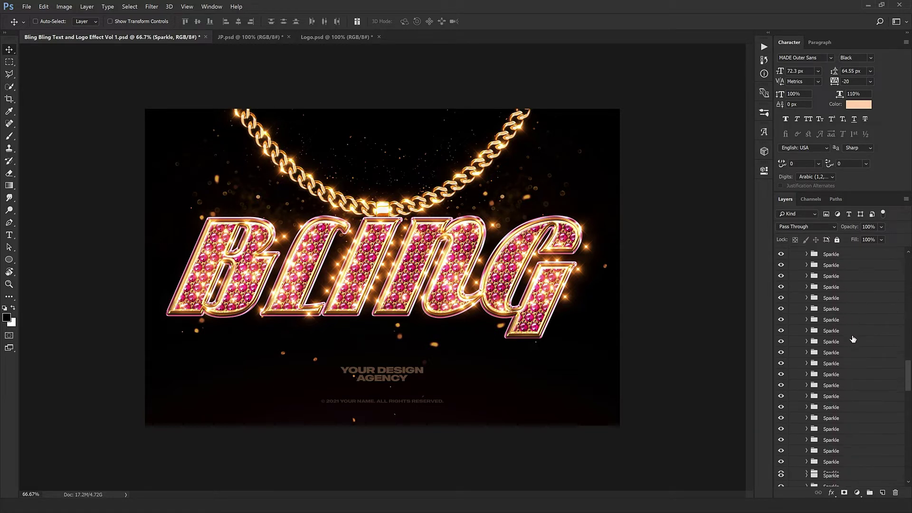
{"action": "scroll", "coordinate": [852, 342], "scroll_direction": "down", "scroll_amount": 4}
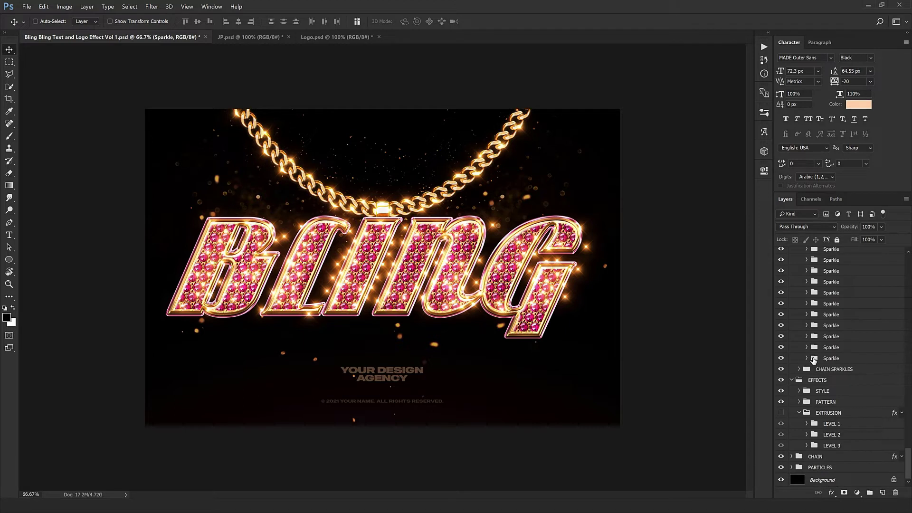
{"action": "left_click", "coordinate": [831, 360], "text": "shift"}
{"action": "left_click", "coordinate": [895, 493]}
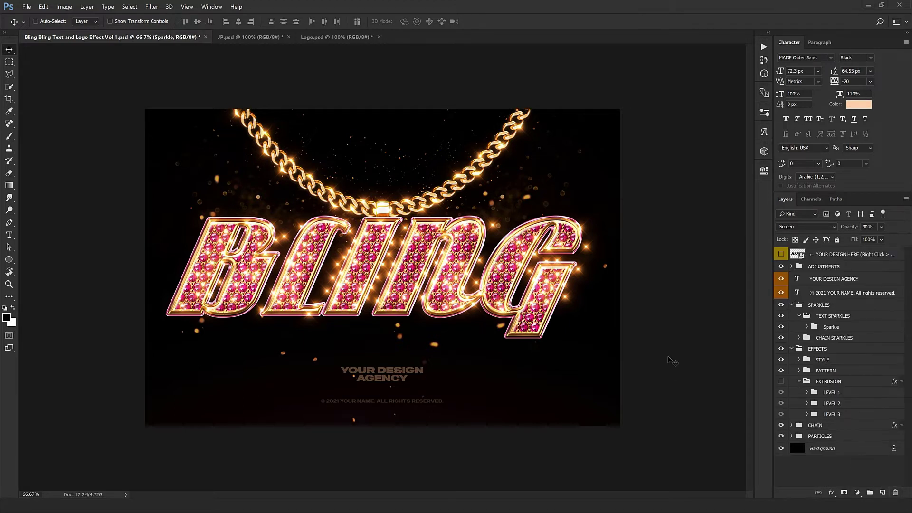
Move the remaining Sparkle group onto the lower-left corner of the letter B.
{"action": "left_click", "coordinate": [840, 331]}
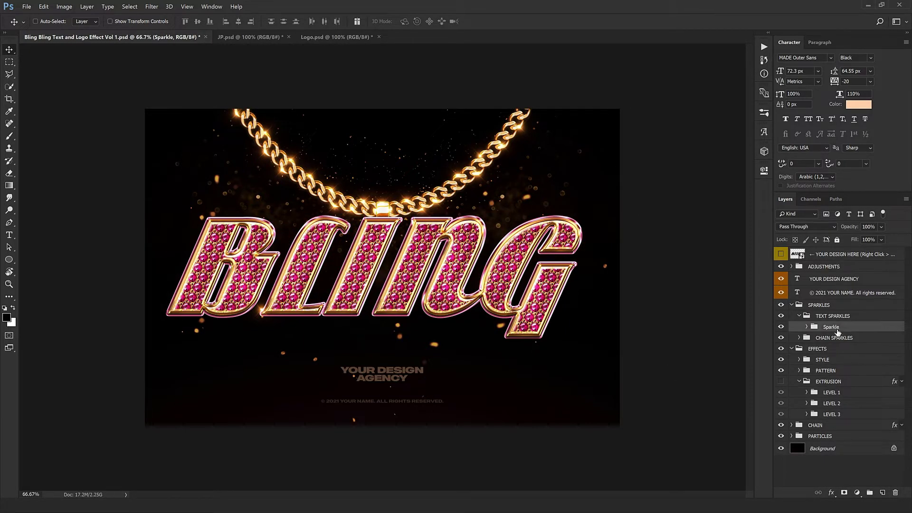
{"action": "left_click_drag", "start_coordinate": [436, 266], "coordinate": [398, 271]}
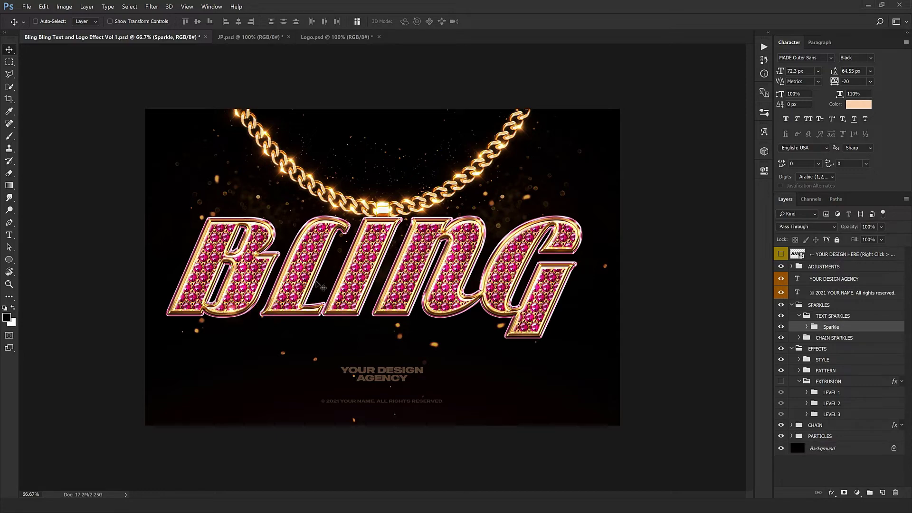
{"action": "key", "text": "ctrl+plus"}
{"action": "left_click_drag", "start_coordinate": [196, 334], "coordinate": [369, 341]}
{"action": "key", "text": "ctrl+plus"}
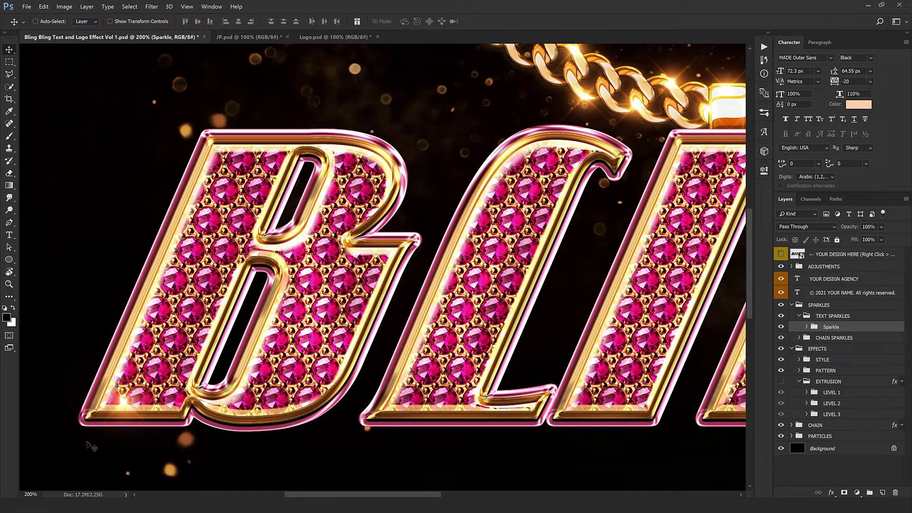
Duplicate the sparkle onto a few stones in the lower part of the B's left stem, undoing one unwanted placement.
{"action": "left_click_drag", "start_coordinate": [99, 454], "coordinate": [176, 388]}
{"action": "left_click_drag", "start_coordinate": [177, 405], "coordinate": [192, 376]}
{"action": "left_click_drag", "start_coordinate": [202, 377], "coordinate": [195, 351]}
{"action": "left_click_drag", "start_coordinate": [191, 365], "coordinate": [218, 346]}
{"action": "key", "text": "ctrl+z"}
{"action": "key", "text": "ctrl+plus"}
{"action": "left_click_drag", "start_coordinate": [131, 299], "coordinate": [126, 305]}
{"action": "left_click_drag", "start_coordinate": [70, 344], "coordinate": [119, 302]}
Place further sparkle copies on the stones higher up the B's left stem.
{"action": "key", "text": "ctrl+plus"}
{"action": "key", "text": "ctrl+plus"}
{"action": "left_click_drag", "start_coordinate": [23, 299], "coordinate": [386, 299]}
{"action": "left_click_drag", "start_coordinate": [249, 335], "coordinate": [313, 248]}
{"action": "left_click_drag", "start_coordinate": [487, 208], "coordinate": [443, 229]}
{"action": "left_click_drag", "start_coordinate": [389, 247], "coordinate": [467, 250]}
{"action": "left_click_drag", "start_coordinate": [483, 240], "coordinate": [403, 239]}
Scatter sparkle copies over the stones in the right half of the B, working down into its lower bowl.
{"action": "left_click_drag", "start_coordinate": [372, 185], "coordinate": [660, 242]}
{"action": "left_click_drag", "start_coordinate": [660, 242], "coordinate": [574, 217]}
{"action": "left_click_drag", "start_coordinate": [555, 273], "coordinate": [679, 199]}
{"action": "left_click_drag", "start_coordinate": [707, 148], "coordinate": [622, 297]}
{"action": "left_click_drag", "start_coordinate": [654, 254], "coordinate": [588, 365]}
{"action": "left_click_drag", "start_coordinate": [562, 399], "coordinate": [650, 398]}
{"action": "left_click_drag", "start_coordinate": [649, 398], "coordinate": [567, 326]}
{"action": "left_click_drag", "start_coordinate": [603, 310], "coordinate": [516, 307]}
{"action": "left_click_drag", "start_coordinate": [510, 271], "coordinate": [502, 399]}
{"action": "left_click_drag", "start_coordinate": [501, 385], "coordinate": [398, 316]}
Fill the remaining bare areas of the letter B with six more sparkle copies.
{"action": "key", "text": "ctrl+minus"}
{"action": "key", "text": "ctrl+minus"}
{"action": "key", "text": "ctrl+minus"}
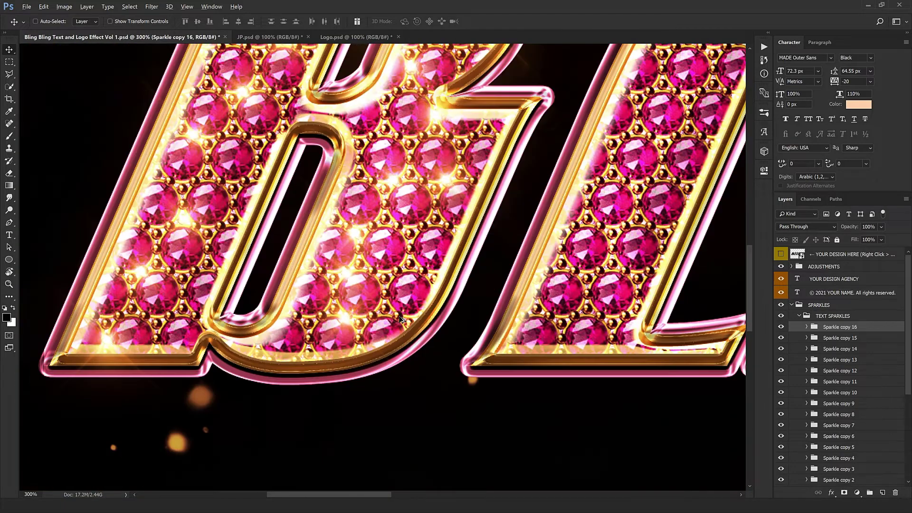
{"action": "left_click_drag", "start_coordinate": [345, 376], "coordinate": [284, 262]}
{"action": "left_click_drag", "start_coordinate": [289, 327], "coordinate": [363, 277]}
{"action": "left_click_drag", "start_coordinate": [358, 319], "coordinate": [450, 244]}
{"action": "left_click_drag", "start_coordinate": [495, 192], "coordinate": [520, 283]}
{"action": "left_click_drag", "start_coordinate": [572, 242], "coordinate": [390, 408]}
{"action": "left_click_drag", "start_coordinate": [438, 425], "coordinate": [409, 243]}
Add three more sparkle copies to the letter B, including one on the gold edge at its lower-left corner.
{"action": "key", "text": "ctrl+minus"}
{"action": "key", "text": "ctrl+minus"}
{"action": "left_click_drag", "start_coordinate": [177, 276], "coordinate": [186, 294]}
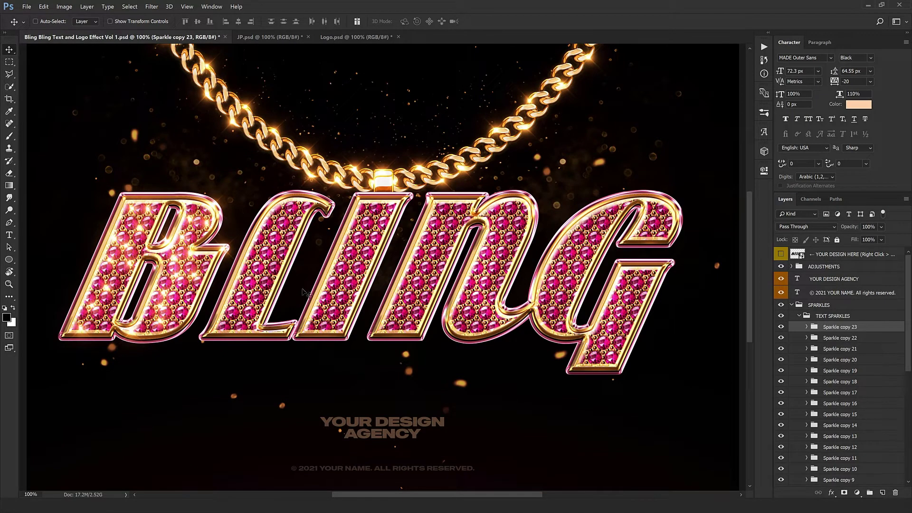
{"action": "left_click_drag", "start_coordinate": [196, 271], "coordinate": [183, 219]}
{"action": "left_click_drag", "start_coordinate": [166, 256], "coordinate": [117, 374]}
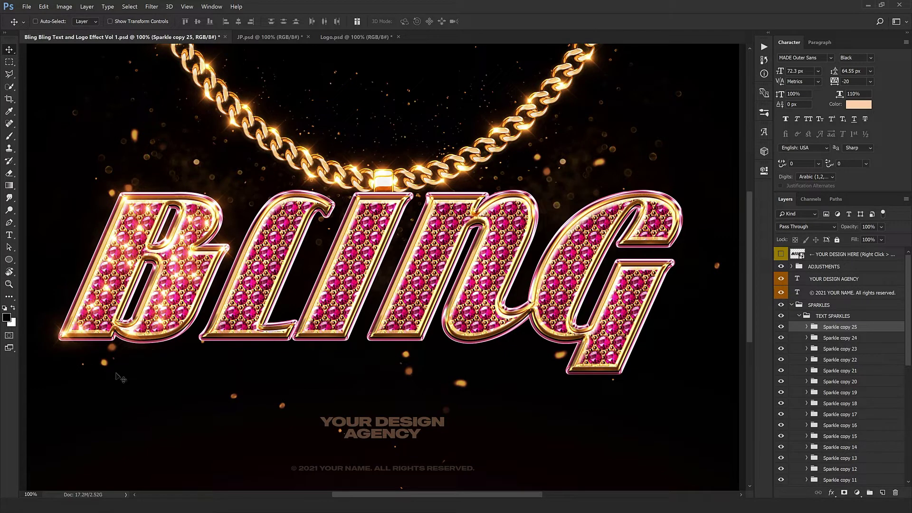
Scatter sparkle copies over the stones of the remaining letters L, I, N and G until the whole word is covered.
{"action": "left_click_drag", "start_coordinate": [66, 399], "coordinate": [108, 376]}
{"action": "left_click_drag", "start_coordinate": [94, 427], "coordinate": [98, 373]}
{"action": "left_click_drag", "start_coordinate": [54, 418], "coordinate": [84, 470]}
{"action": "left_click_drag", "start_coordinate": [143, 442], "coordinate": [225, 436]}
{"action": "key", "text": "ctrl+plus"}
{"action": "left_click_drag", "start_coordinate": [168, 382], "coordinate": [338, 376]}
{"action": "left_click_drag", "start_coordinate": [268, 433], "coordinate": [170, 398]}
{"action": "left_click_drag", "start_coordinate": [161, 412], "coordinate": [327, 405]}
{"action": "left_click_drag", "start_coordinate": [363, 413], "coordinate": [490, 331]}
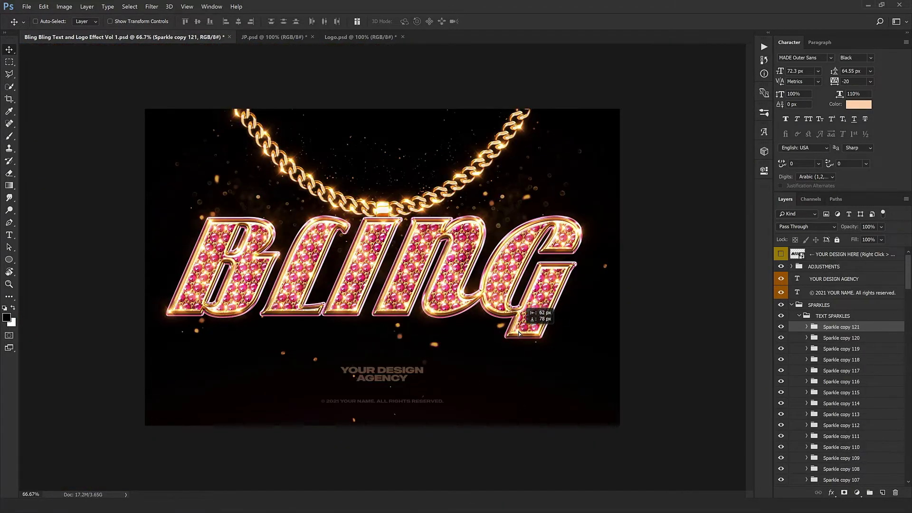
{"action": "key", "text": "ctrl+plus"}
{"action": "mouse_move", "coordinate": [466, 296]}
{"action": "left_mouse_down"}
{"action": "mouse_move", "coordinate": [431, 288]}
{"action": "mouse_move", "coordinate": [439, 282]}
{"action": "mouse_move", "coordinate": [487, 335]}
{"action": "mouse_move", "coordinate": [455, 298]}
{"action": "left_mouse_up"}
Toggle the TEXT SPARKLES group's visibility to compare the lettering with and without the sparkles, and examine the whole composition.
{"action": "left_click", "coordinate": [781, 316]}
{"action": "left_click", "coordinate": [781, 317]}
{"action": "left_click", "coordinate": [782, 317]}
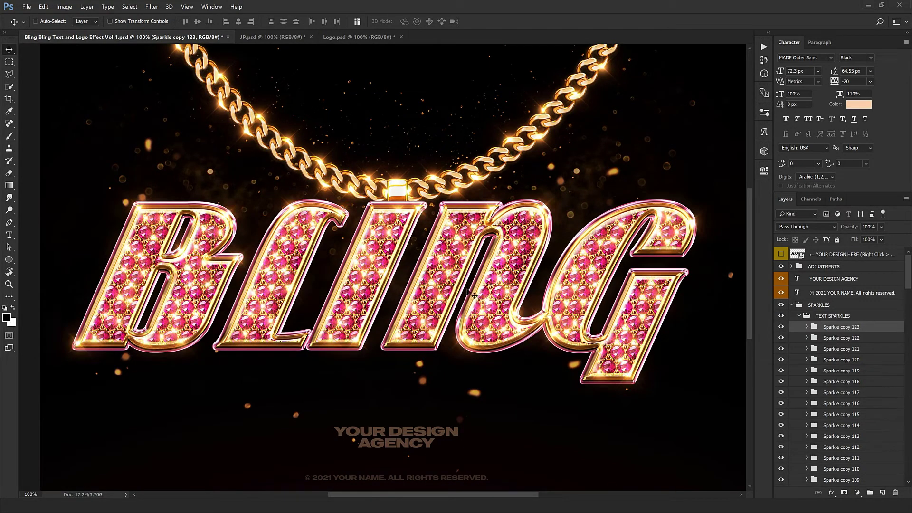
{"action": "scroll", "coordinate": [468, 290], "scroll_direction": "down", "scroll_amount": 1}
{"action": "scroll", "coordinate": [468, 290], "scroll_direction": "down", "scroll_amount": 2}
{"action": "scroll", "coordinate": [468, 290], "scroll_direction": "up", "scroll_amount": 1}
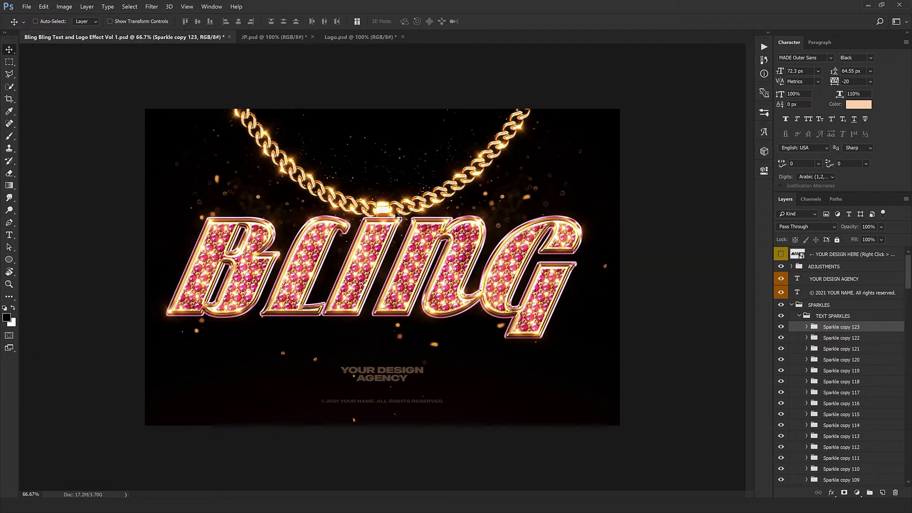
Collapse the TEXT SPARKLES group and nudge it together with the EFFECTS group downward, away from the chain.
{"action": "left_click", "coordinate": [799, 315]}
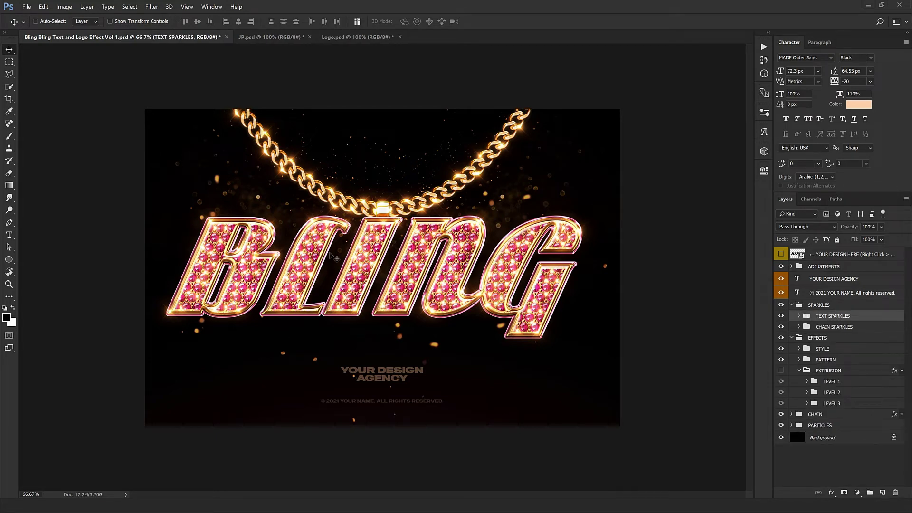
{"action": "left_click", "coordinate": [823, 340]}
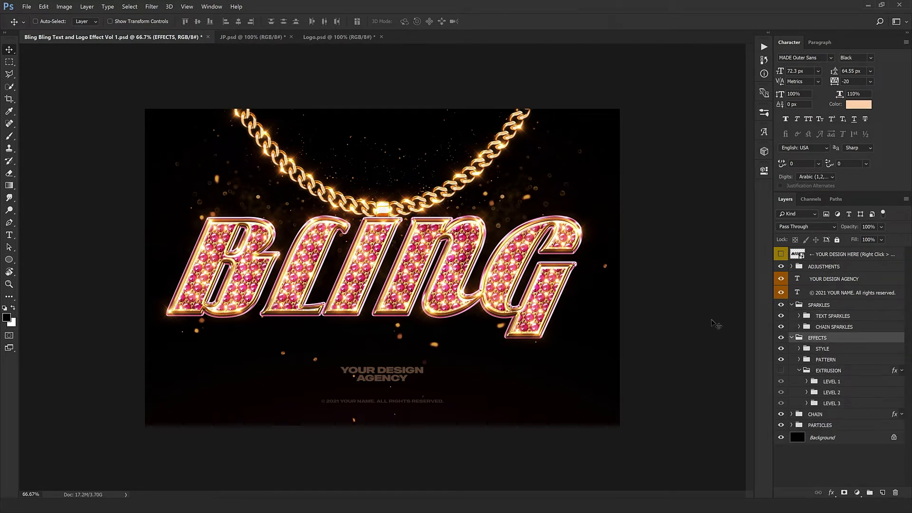
{"action": "left_click", "coordinate": [838, 317], "text": "ctrl"}
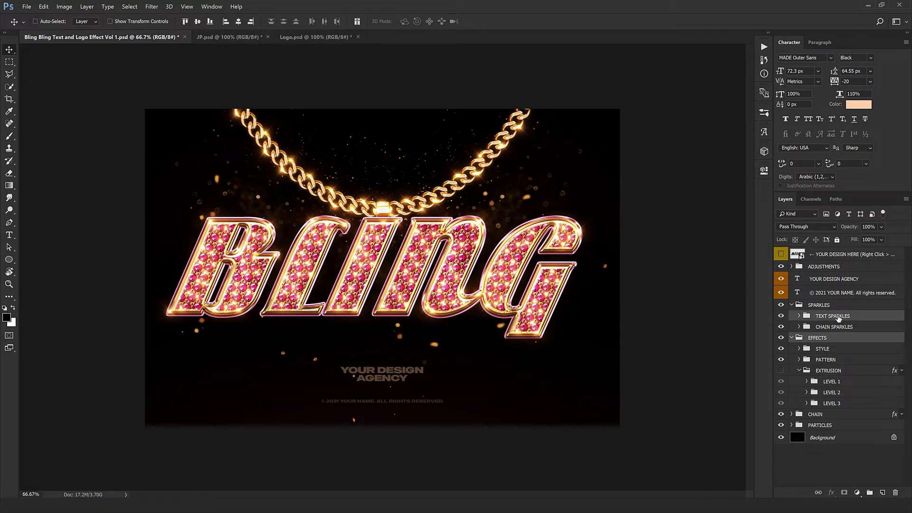
{"action": "key", "text": "shift+Down"}
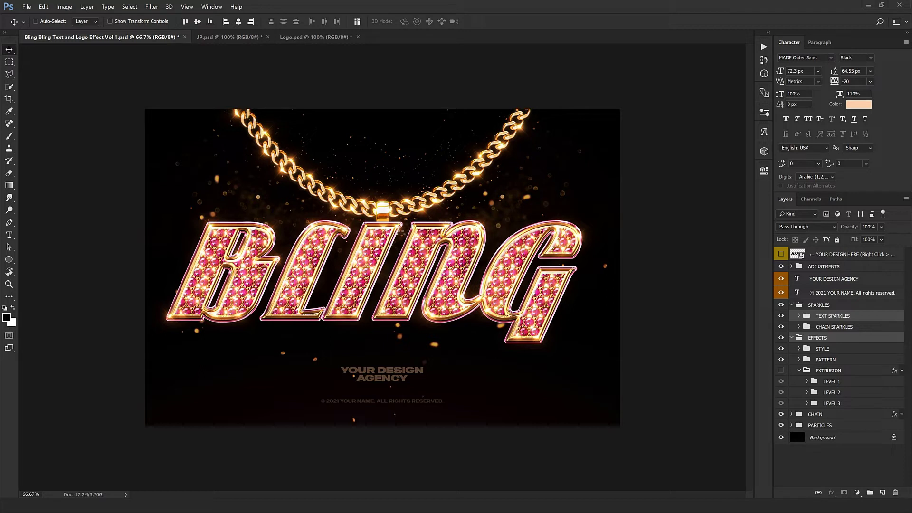
{"action": "key", "text": "shift+Down"}
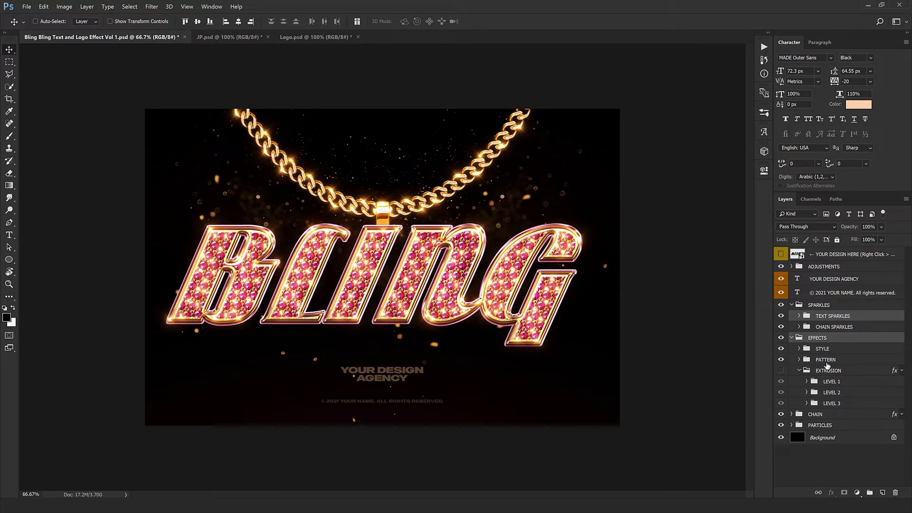
Nudge the CHAIN SPARKLES and CHAIN groups together slightly upward.
{"action": "left_click", "coordinate": [831, 328]}
{"action": "left_click", "coordinate": [825, 415], "text": "ctrl"}
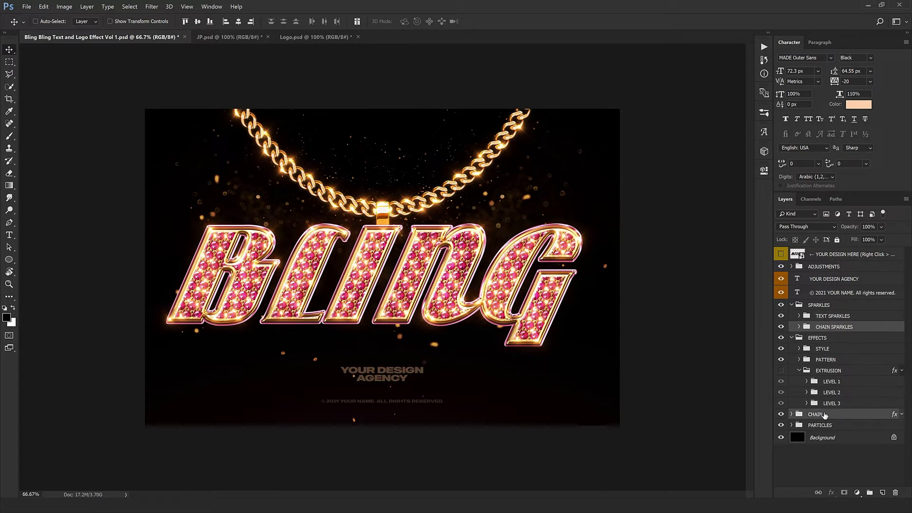
{"action": "key", "text": "shift+Up"}
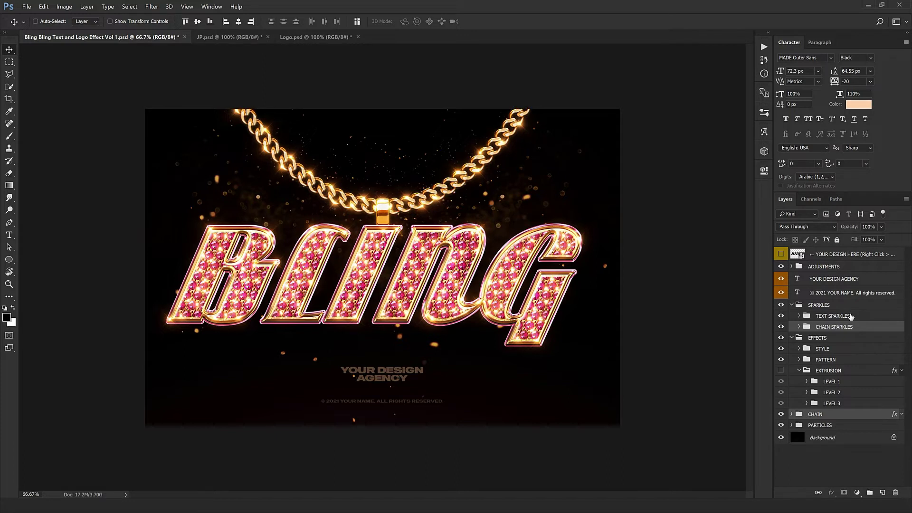
{"action": "key", "text": "shift+Up"}
{"action": "key", "text": "shift+Up"}
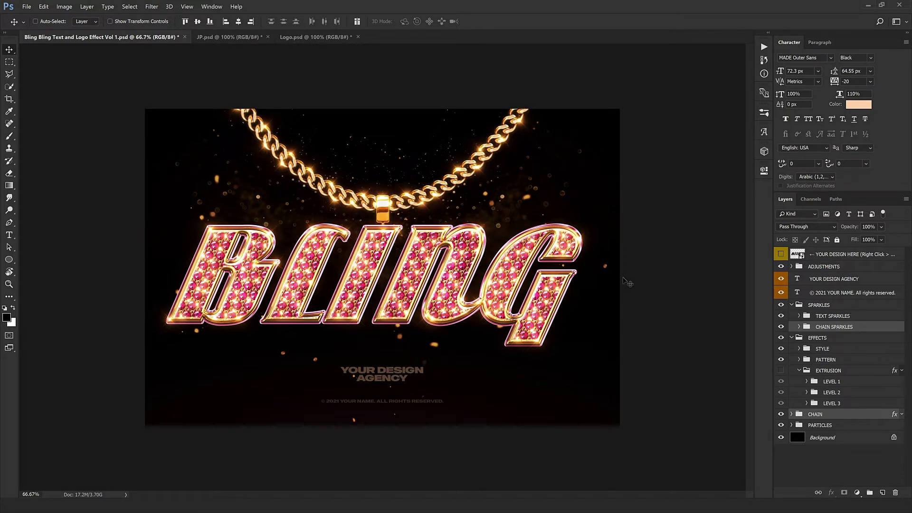
Try scaling the chain and its sparkles down to about 92%, and undo the scaling.
{"action": "key", "text": "ctrl+t"}
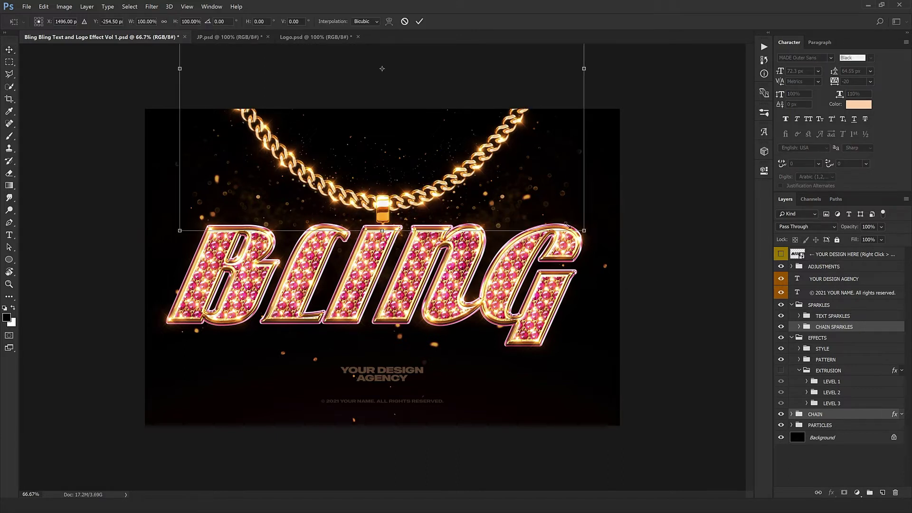
{"action": "left_click_drag", "start_coordinate": [565, 224], "coordinate": [549, 210]}
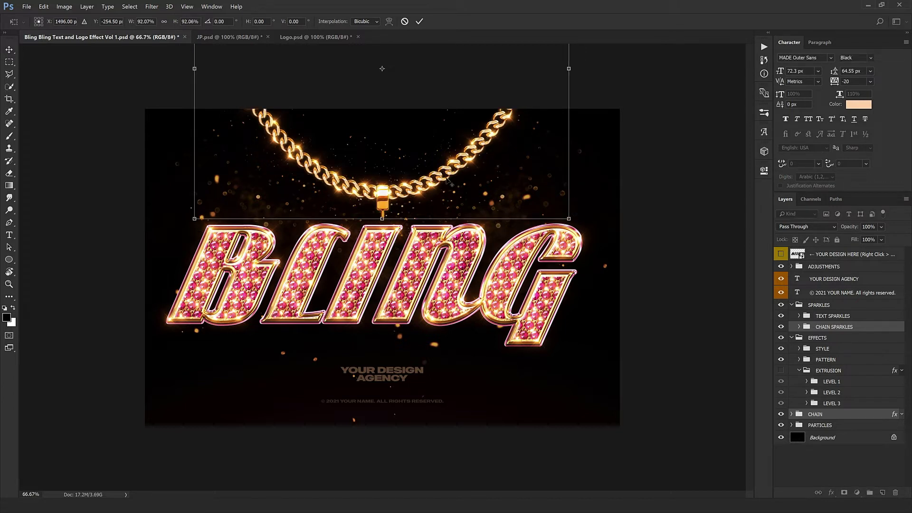
{"action": "key", "text": "Return"}
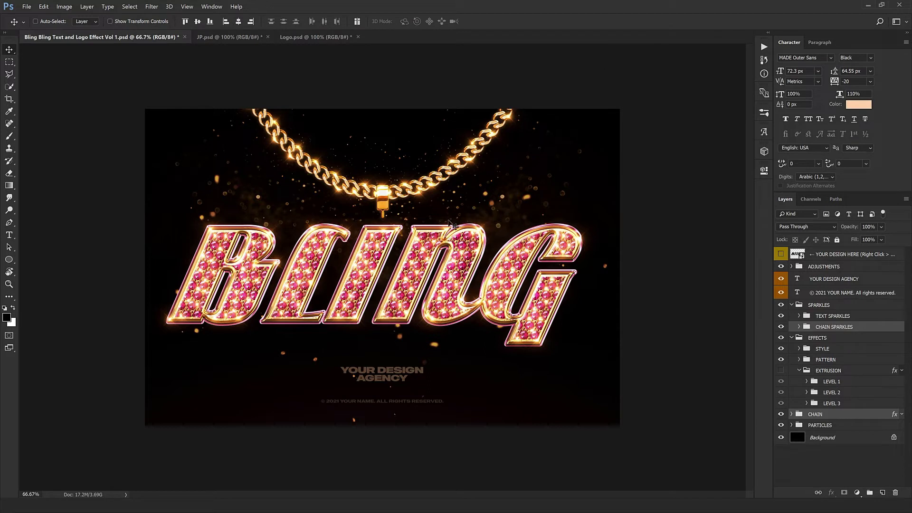
{"action": "key", "text": "ctrl+z"}
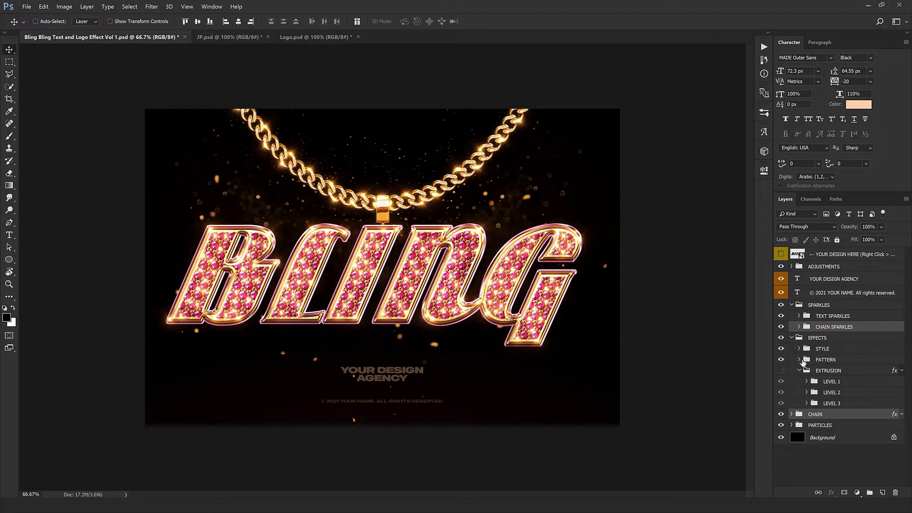
Expand the PATTERN group inside EFFECTS, select its pattern fill layer and examine the gem pattern on the letters up close.
{"action": "left_click", "coordinate": [830, 339]}
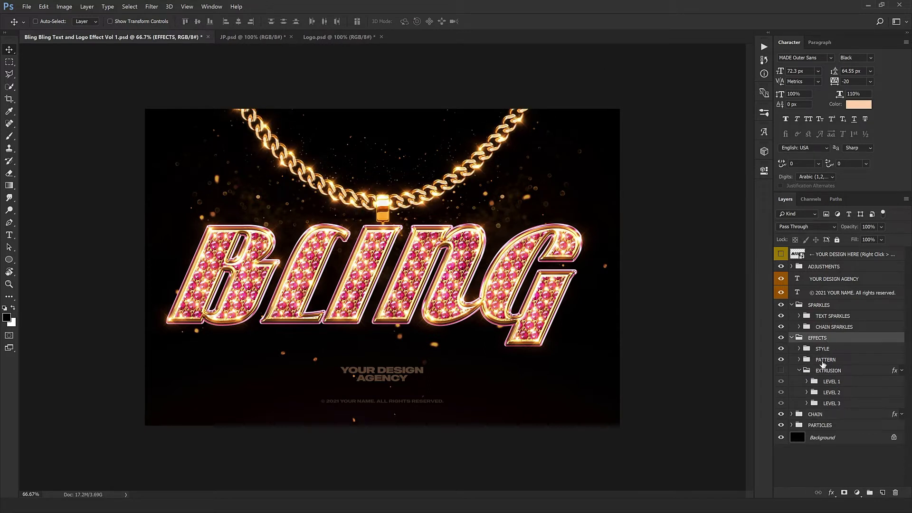
{"action": "left_click", "coordinate": [799, 360]}
{"action": "scroll", "coordinate": [836, 361], "scroll_direction": "down", "scroll_amount": 3}
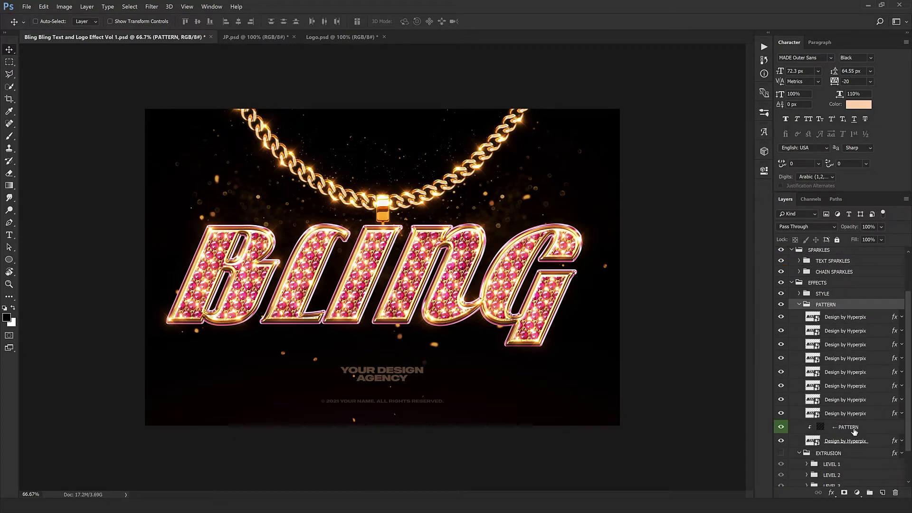
{"action": "left_click", "coordinate": [848, 427]}
{"action": "key", "text": "ctrl+plus"}
{"action": "left_click_drag", "start_coordinate": [360, 303], "coordinate": [287, 281]}
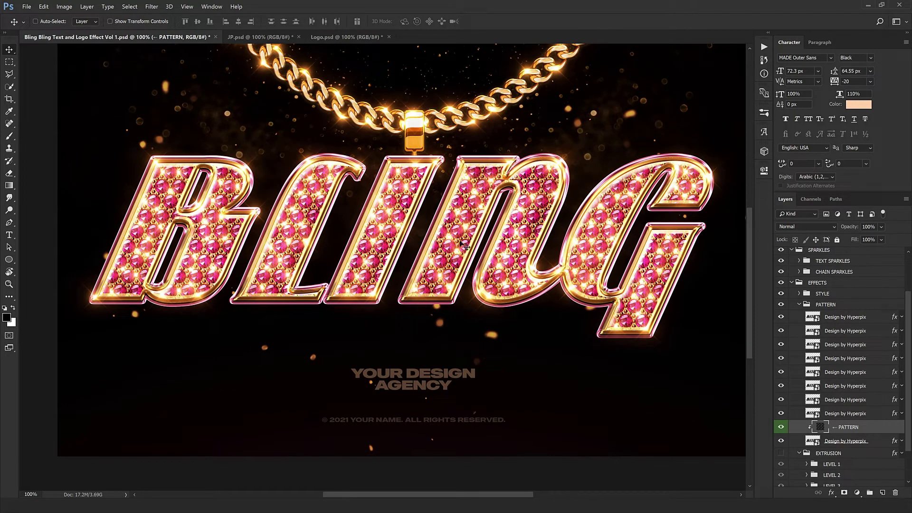
Try the gem pattern fill at a scale of 25% and close its settings.
{"action": "key", "text": "ctrl+minus"}
{"action": "double_click", "coordinate": [821, 427]}
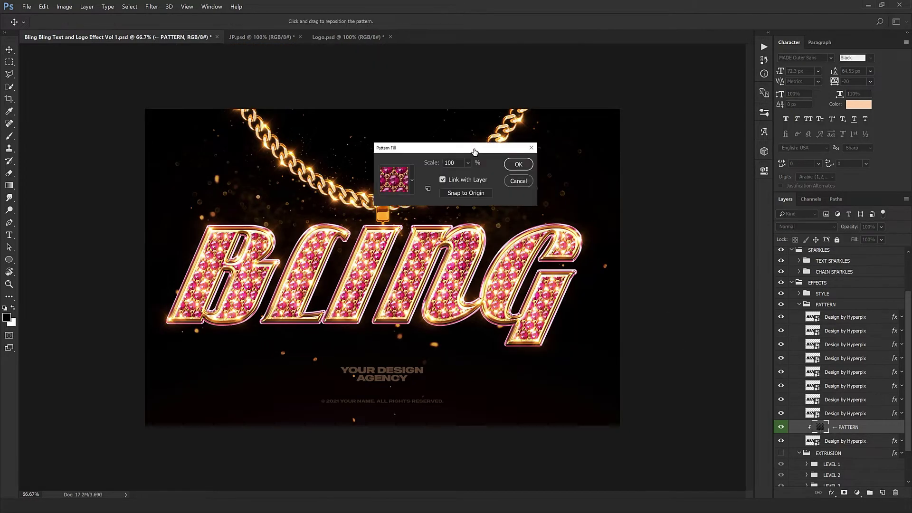
{"action": "left_click_drag", "start_coordinate": [474, 148], "coordinate": [624, 256]}
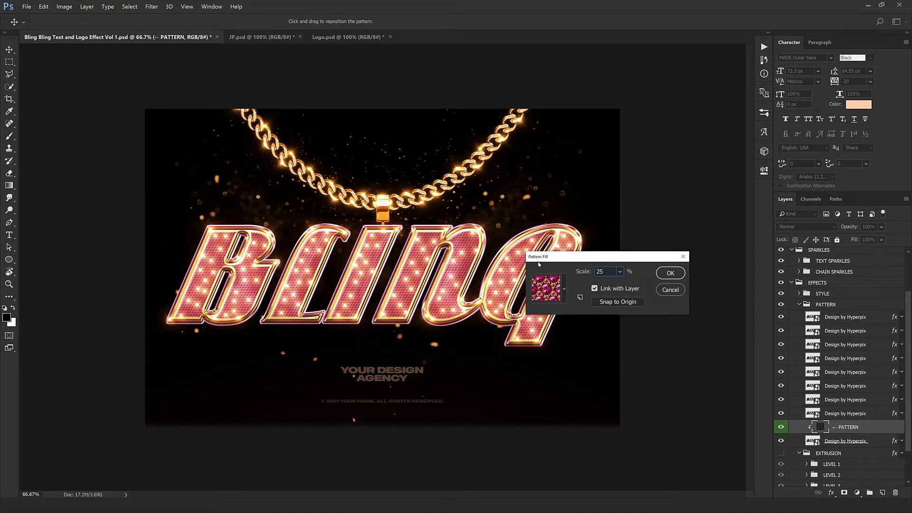
{"action": "left_click", "coordinate": [679, 273]}
{"action": "key", "text": "ctrl+1"}
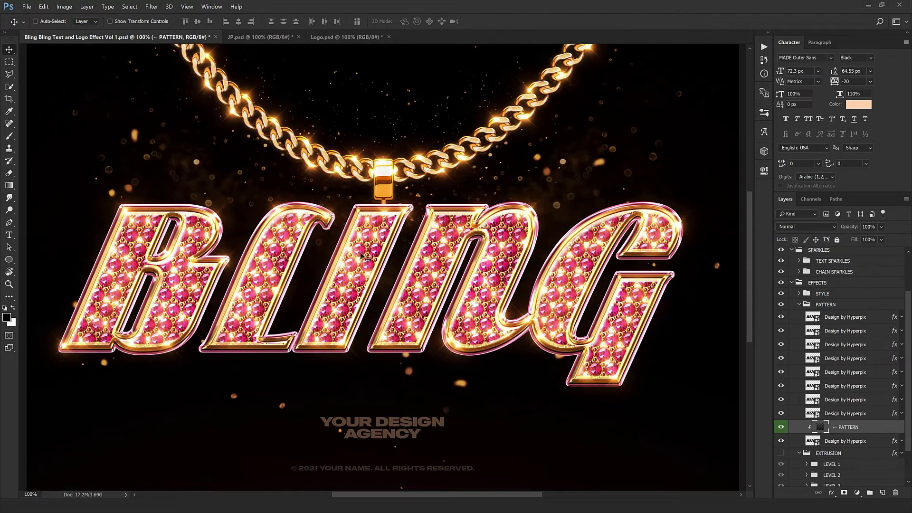
{"action": "key", "text": "ctrl+minus"}
{"action": "scroll", "coordinate": [818, 339], "scroll_direction": "up", "scroll_amount": 2}
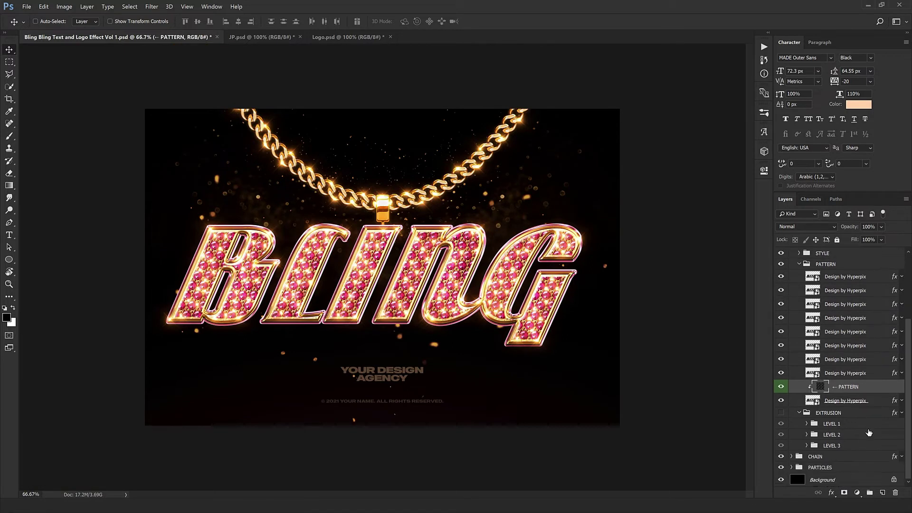
Collapse the PATTERN group and toggle the PARTICLES group's visibility off and on to check the background specks.
{"action": "left_click", "coordinate": [818, 336]}
{"action": "left_click", "coordinate": [799, 333]}
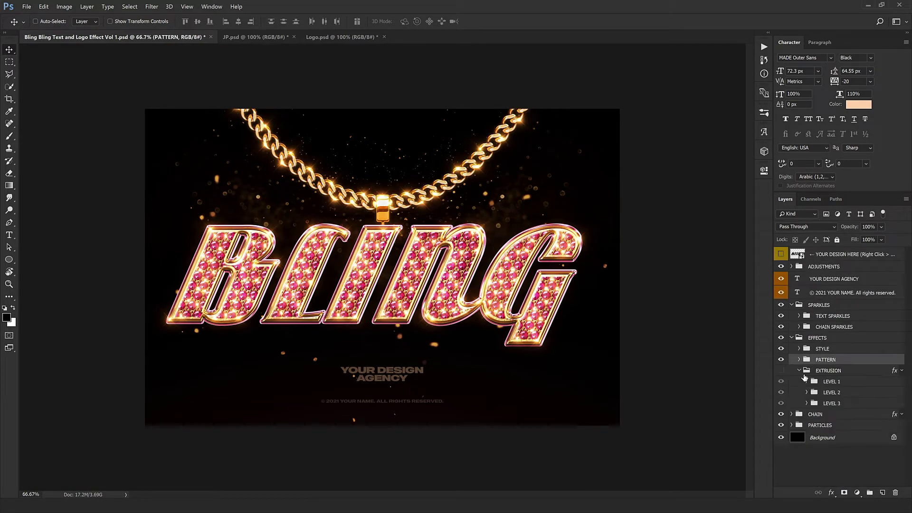
{"action": "left_click", "coordinate": [853, 374]}
{"action": "left_click", "coordinate": [804, 418]}
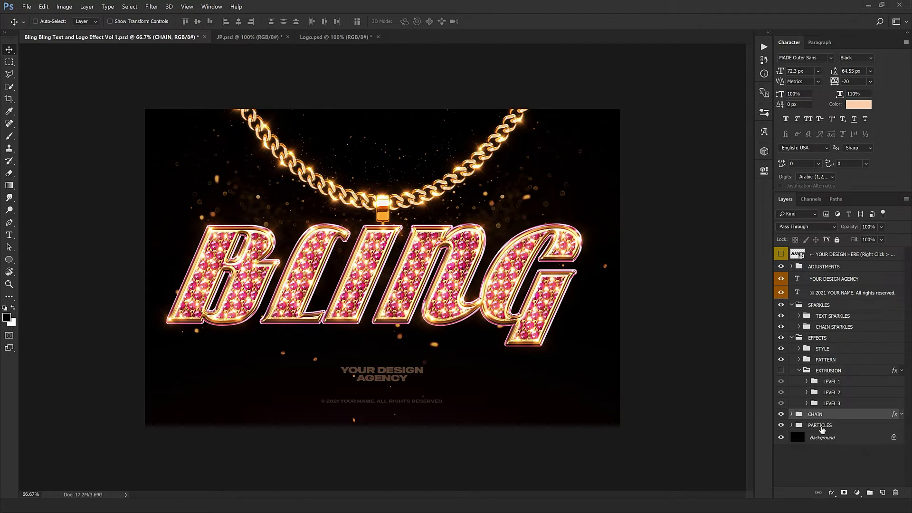
{"action": "left_click", "coordinate": [823, 428]}
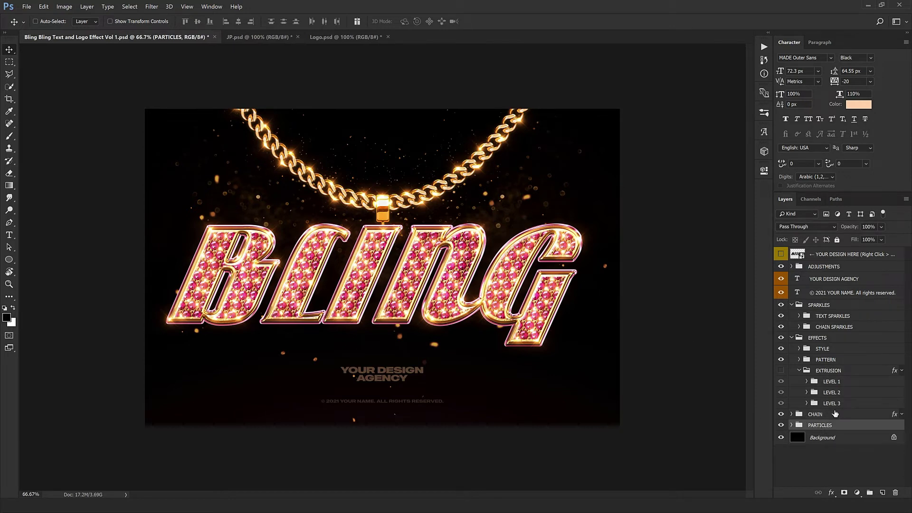
{"action": "left_click", "coordinate": [780, 425]}
{"action": "left_click", "coordinate": [781, 425]}
Expand the PARTICLES group, look through its individual particle layers and collapse it again.
{"action": "left_click", "coordinate": [791, 425]}
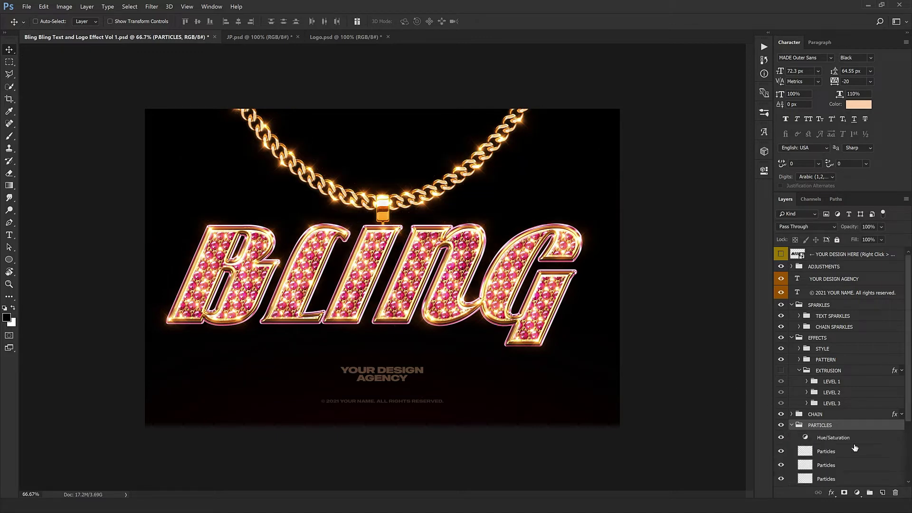
{"action": "left_click_drag", "start_coordinate": [908, 376], "coordinate": [909, 434]}
{"action": "left_click", "coordinate": [826, 383]}
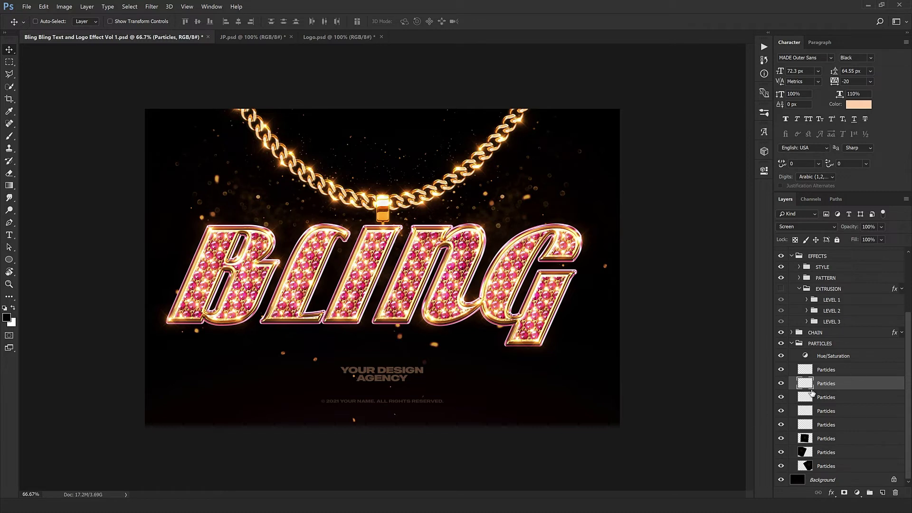
{"action": "left_click", "coordinate": [792, 346]}
{"action": "left_click", "coordinate": [792, 345]}
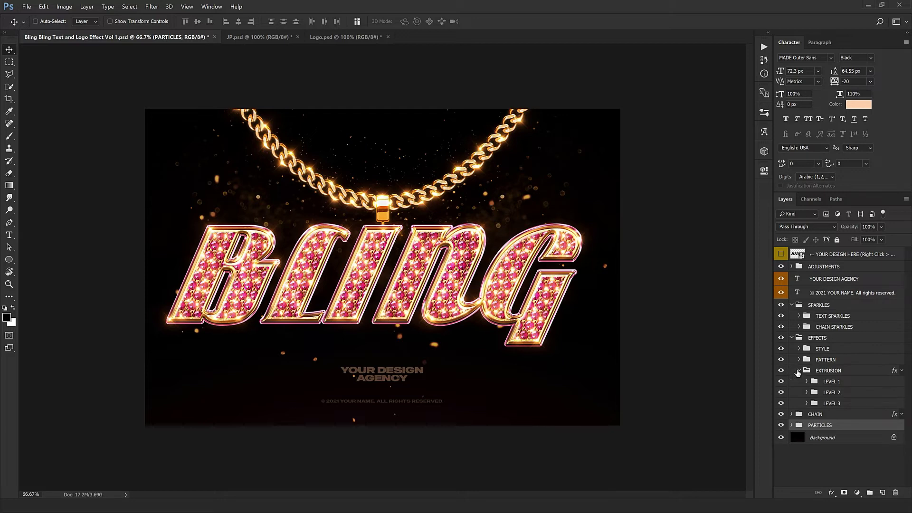
Show the EXTRUSION group, and collapse the EXTRUSION, SPARKLES and EFFECTS groups.
{"action": "left_click", "coordinate": [798, 371]}
{"action": "left_click", "coordinate": [796, 339]}
{"action": "left_click", "coordinate": [791, 305]}
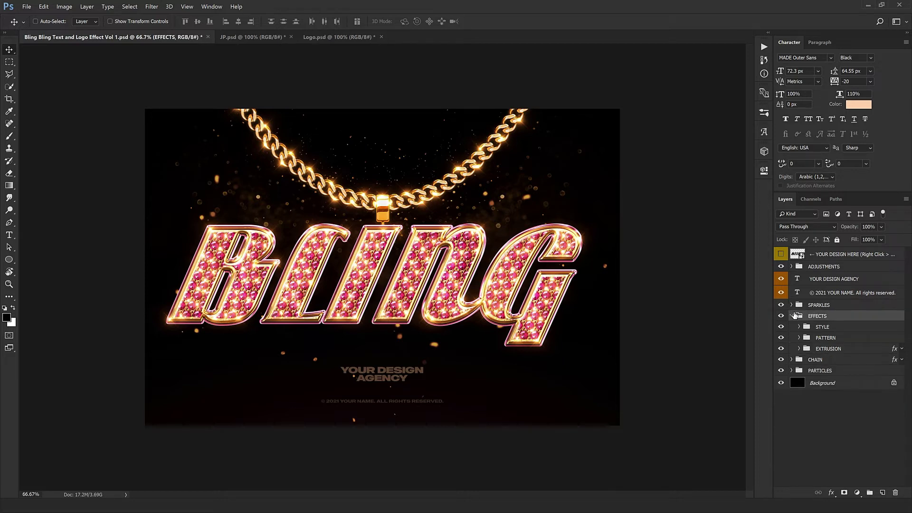
{"action": "left_click", "coordinate": [792, 316]}
Open the contents of the YOUR DESIGN HERE smart object, and open the Logo image file with Adobe Photoshop CC 2017.
{"action": "left_click", "coordinate": [831, 255]}
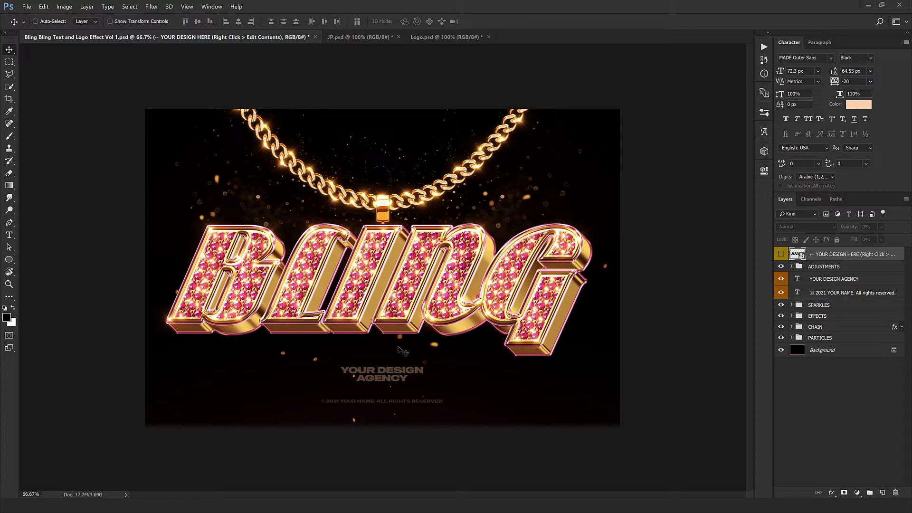
{"action": "double_click", "coordinate": [798, 255]}
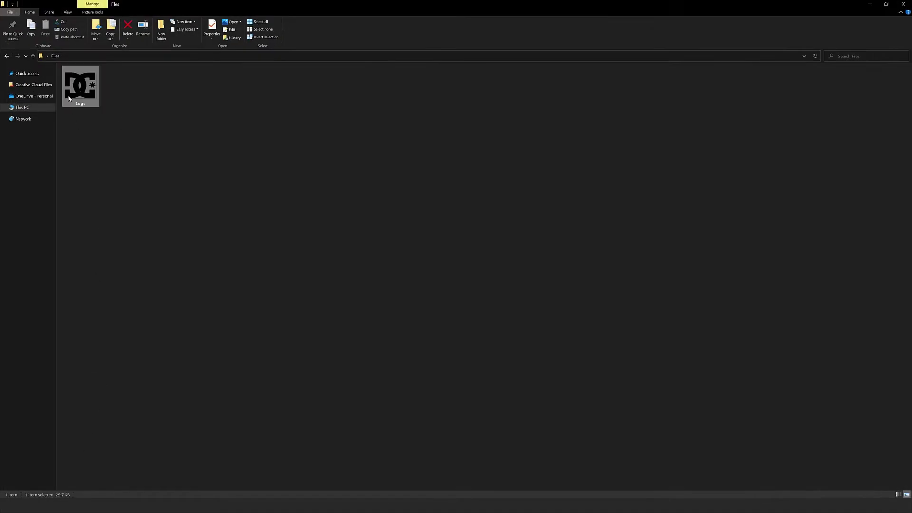
{"action": "right_click", "coordinate": [85, 100]}
{"action": "mouse_move", "coordinate": [183, 218]}
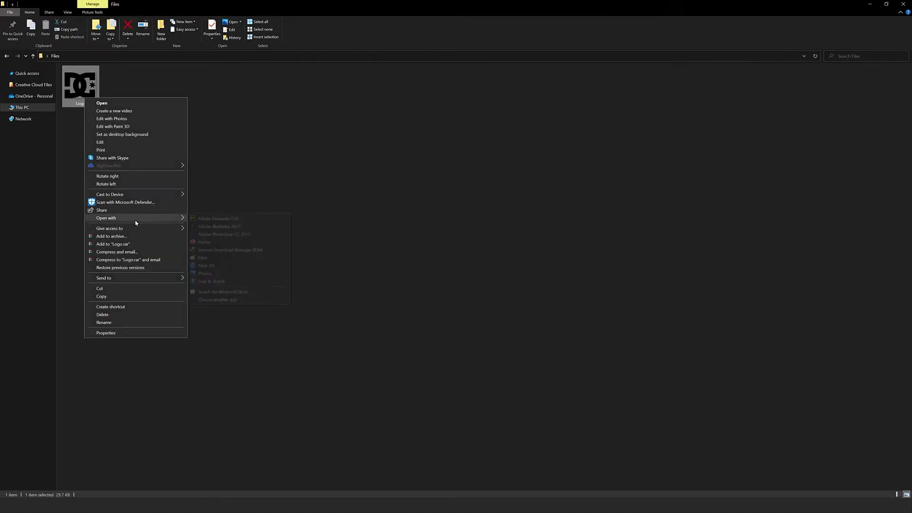
{"action": "left_click", "coordinate": [217, 236]}
Place the logo in the smart object document, resize it around the guide centre, and delete the PINKS text layer.
{"action": "left_click_drag", "start_coordinate": [465, 247], "coordinate": [451, 259]}
{"action": "left_click_drag", "start_coordinate": [452, 259], "coordinate": [421, 232]}
{"action": "key", "text": "ctrl+t"}
{"action": "key", "text": "Return"}
{"action": "left_click", "coordinate": [883, 274]}
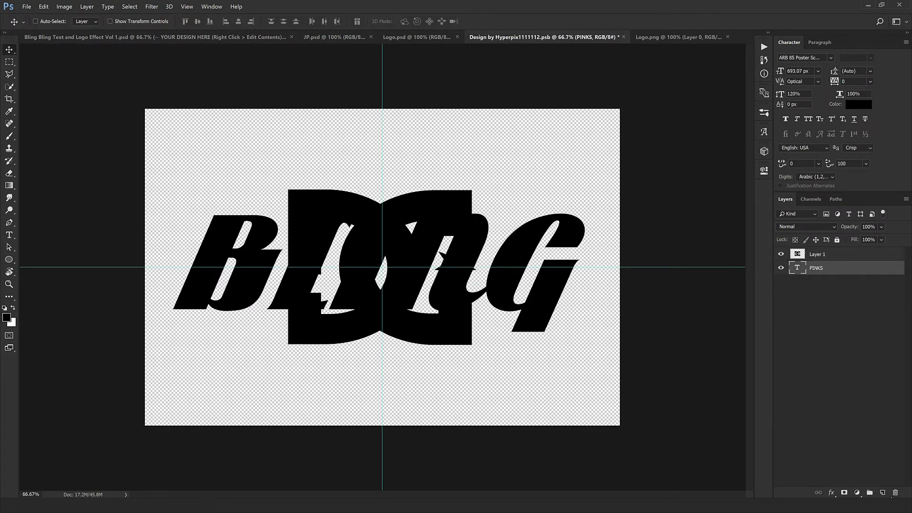
{"action": "left_click", "coordinate": [896, 493]}
Close Logo.png, and close the smart object document with its changes saved.
{"action": "left_click", "coordinate": [727, 37]}
{"action": "left_click", "coordinate": [657, 38]}
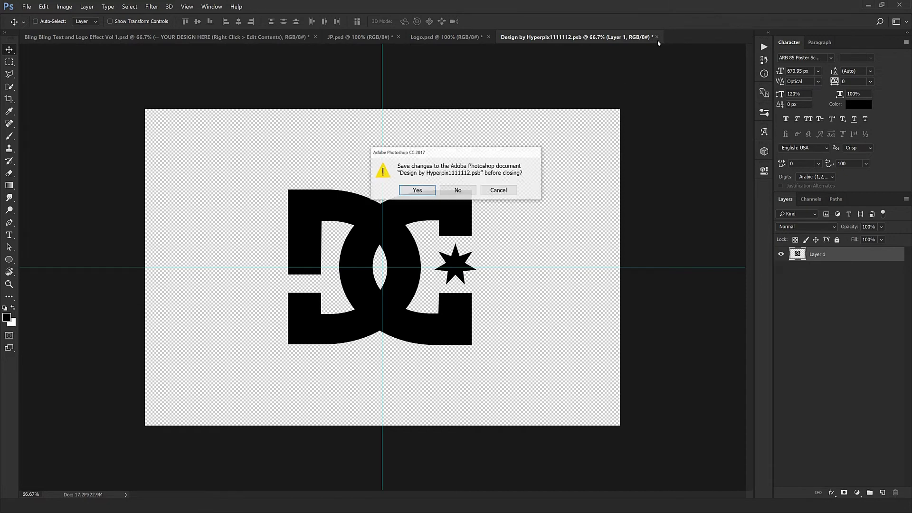
{"action": "left_click", "coordinate": [427, 190]}
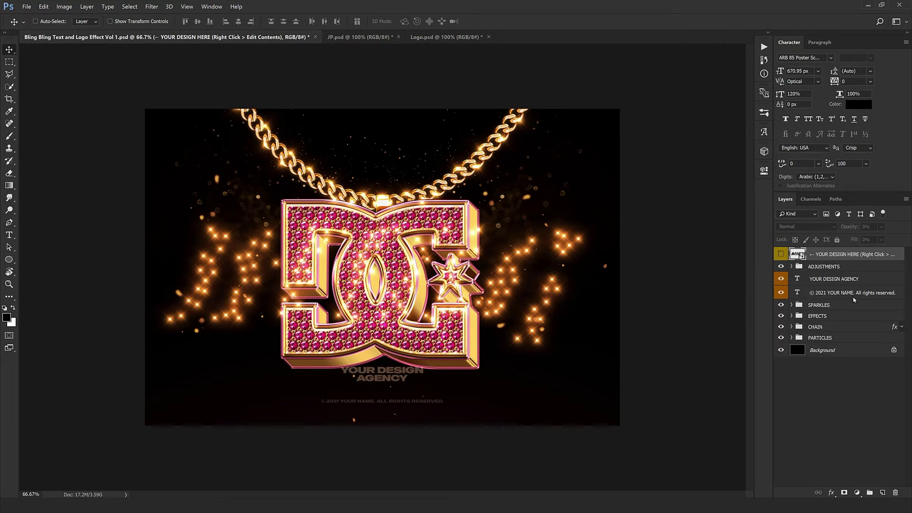
Hide the YOUR DESIGN AGENCY and copyright text layers.
{"action": "left_click", "coordinate": [838, 295]}
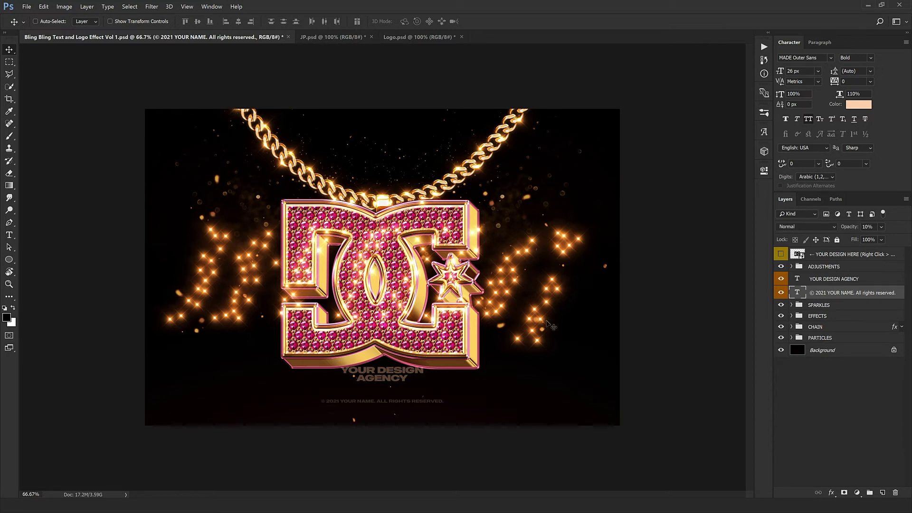
{"action": "left_click_drag", "start_coordinate": [782, 283], "coordinate": [781, 293]}
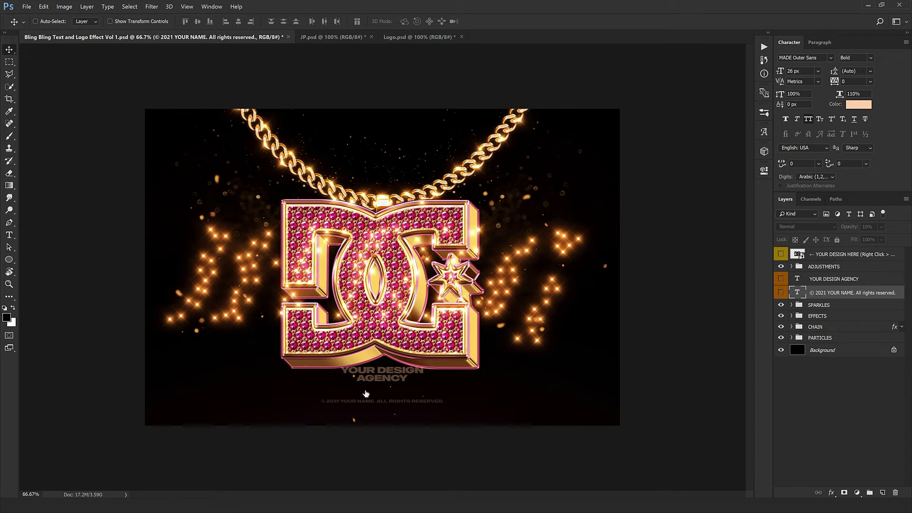
{"action": "left_click", "coordinate": [35, 21]}
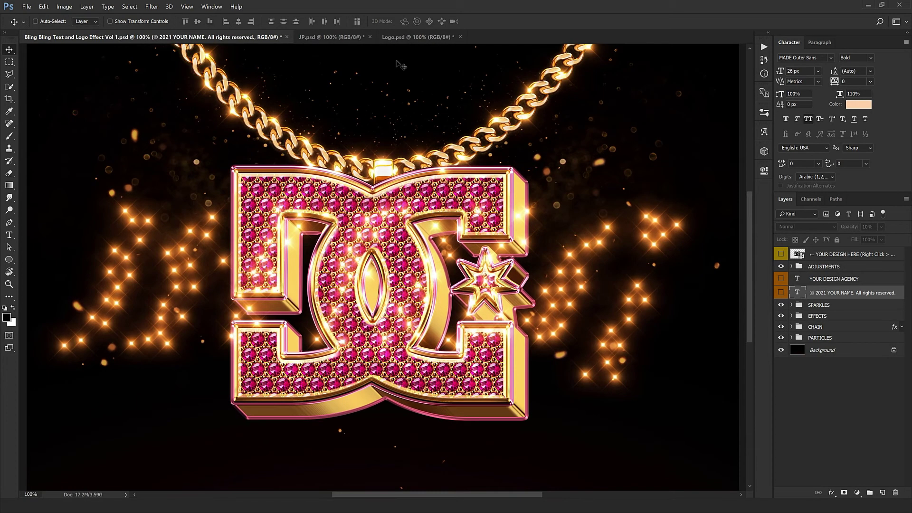
Switch to the Logo.psd document to examine the finished logo version with its adjusted sparkles.
{"action": "left_click", "coordinate": [418, 36]}
{"action": "scroll", "coordinate": [418, 306], "scroll_direction": "up", "scroll_amount": 1}
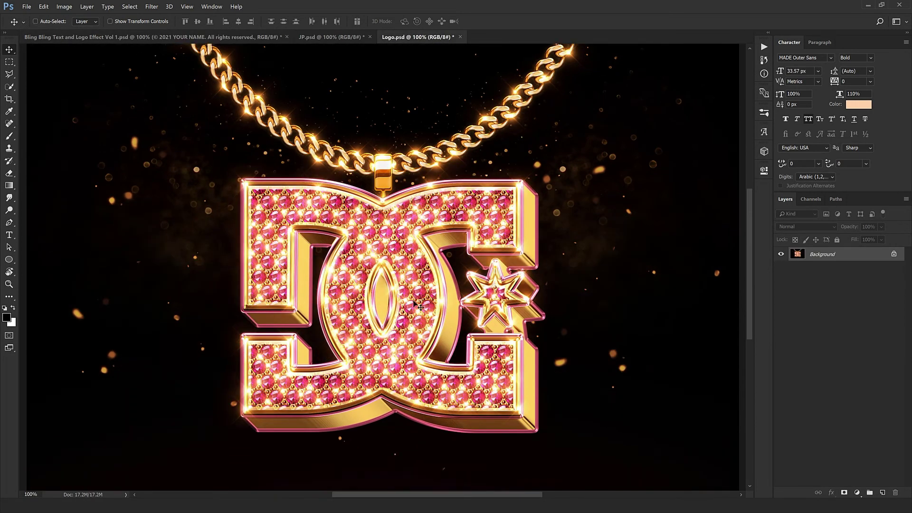